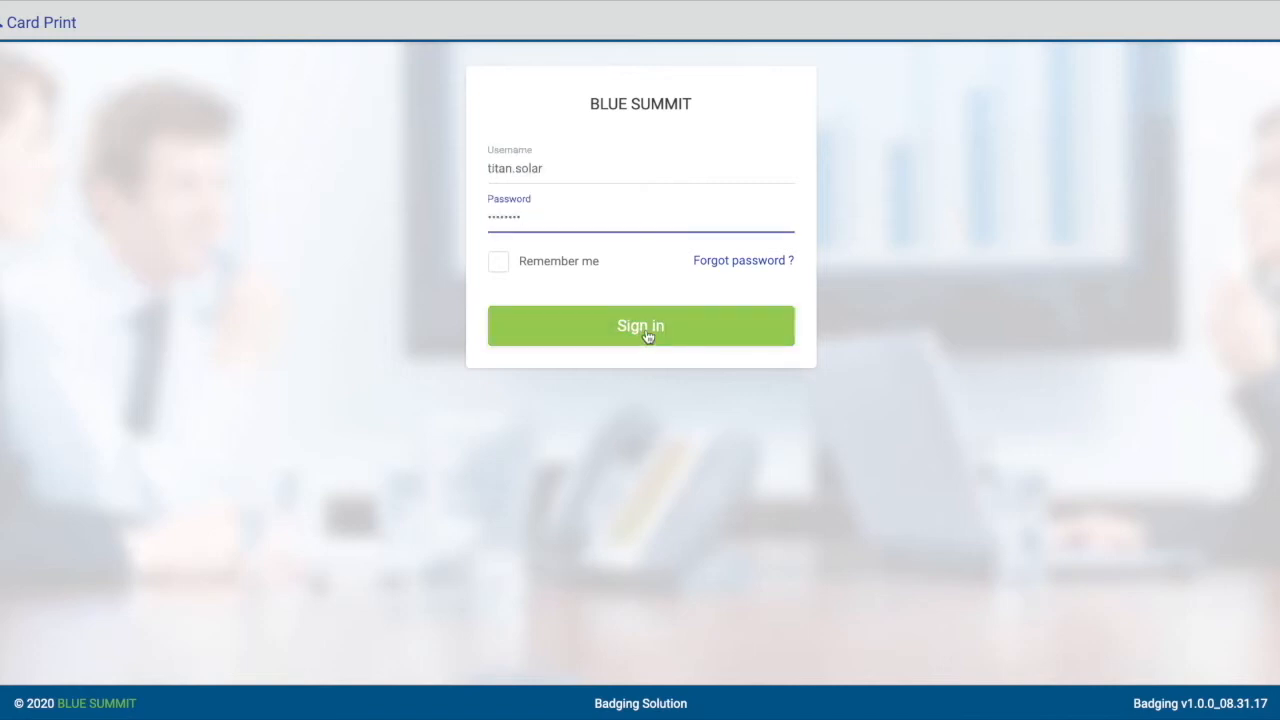
Sign in, open the site list and review the fields of a blank form for adding a site.
click(646, 337)
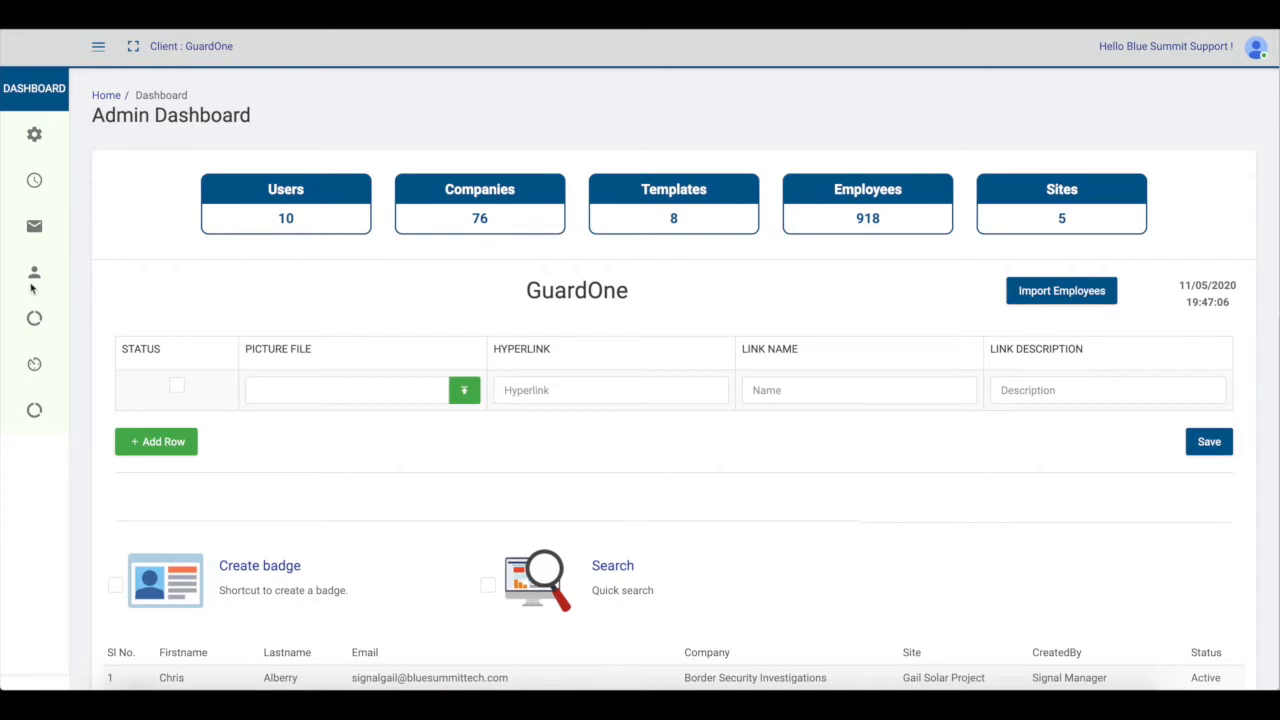
mouse_move(34, 272)
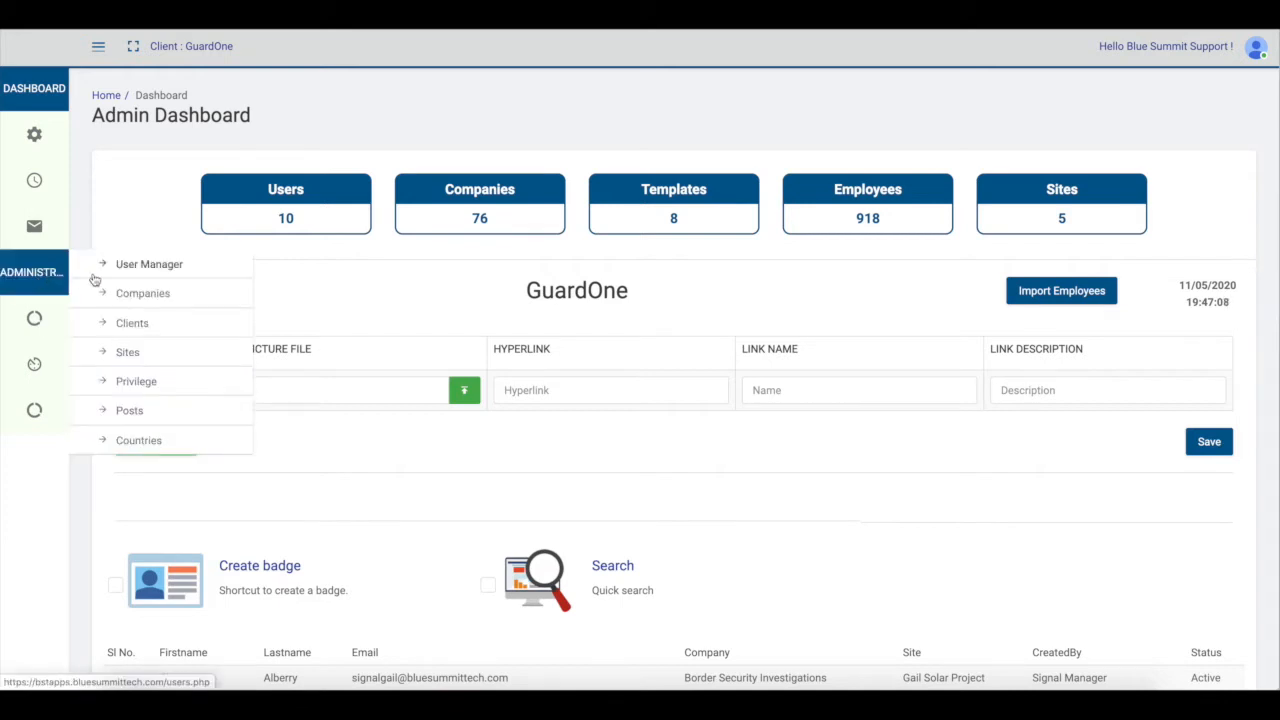
click(128, 354)
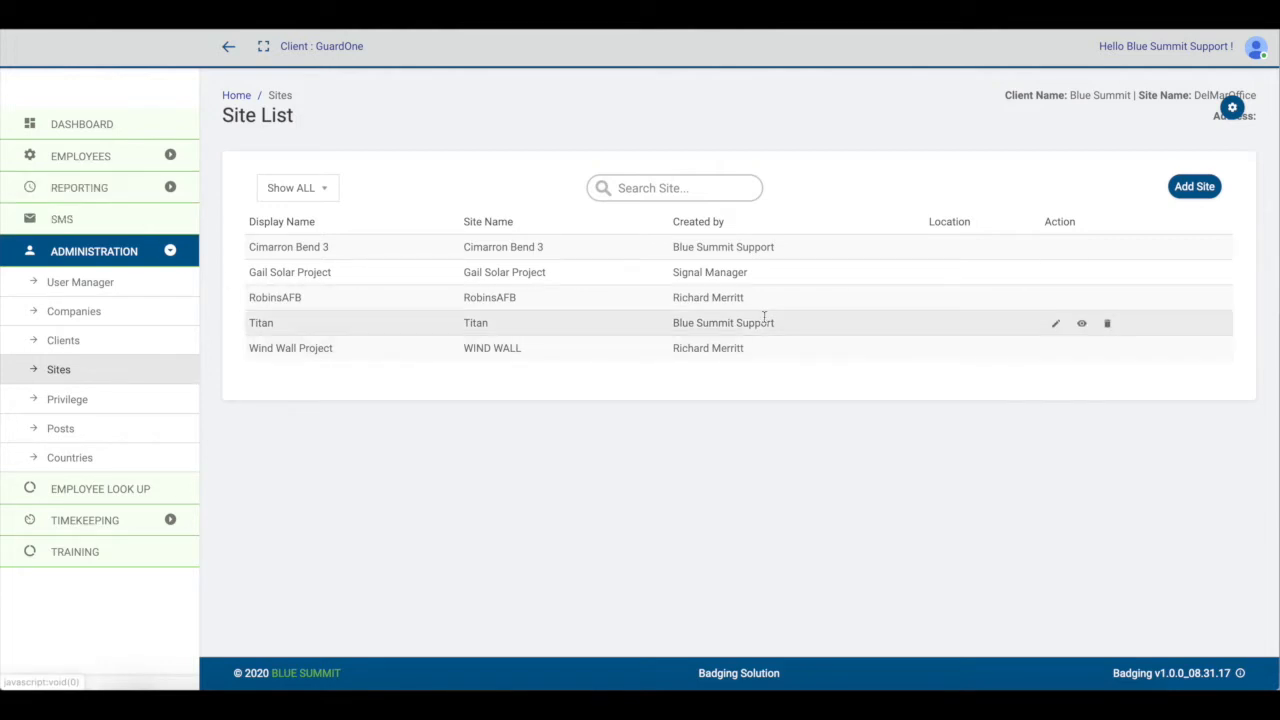
click(1198, 188)
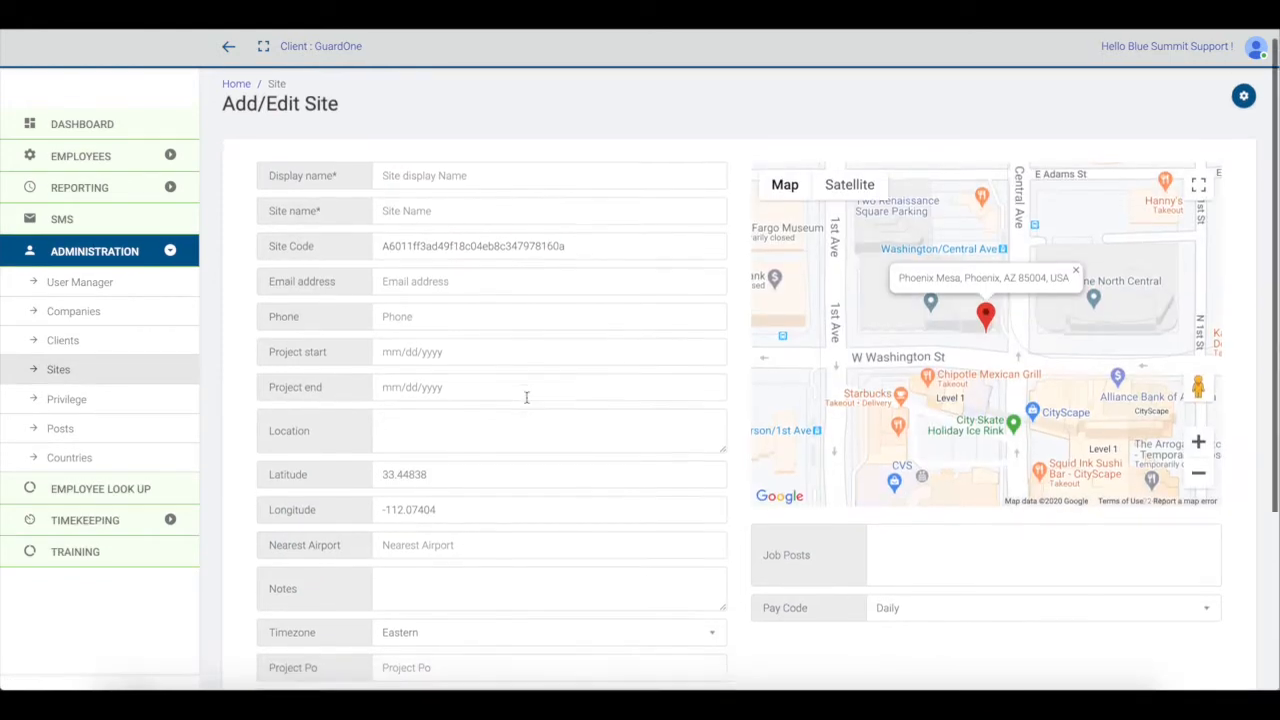
scroll(526, 397, down, 3)
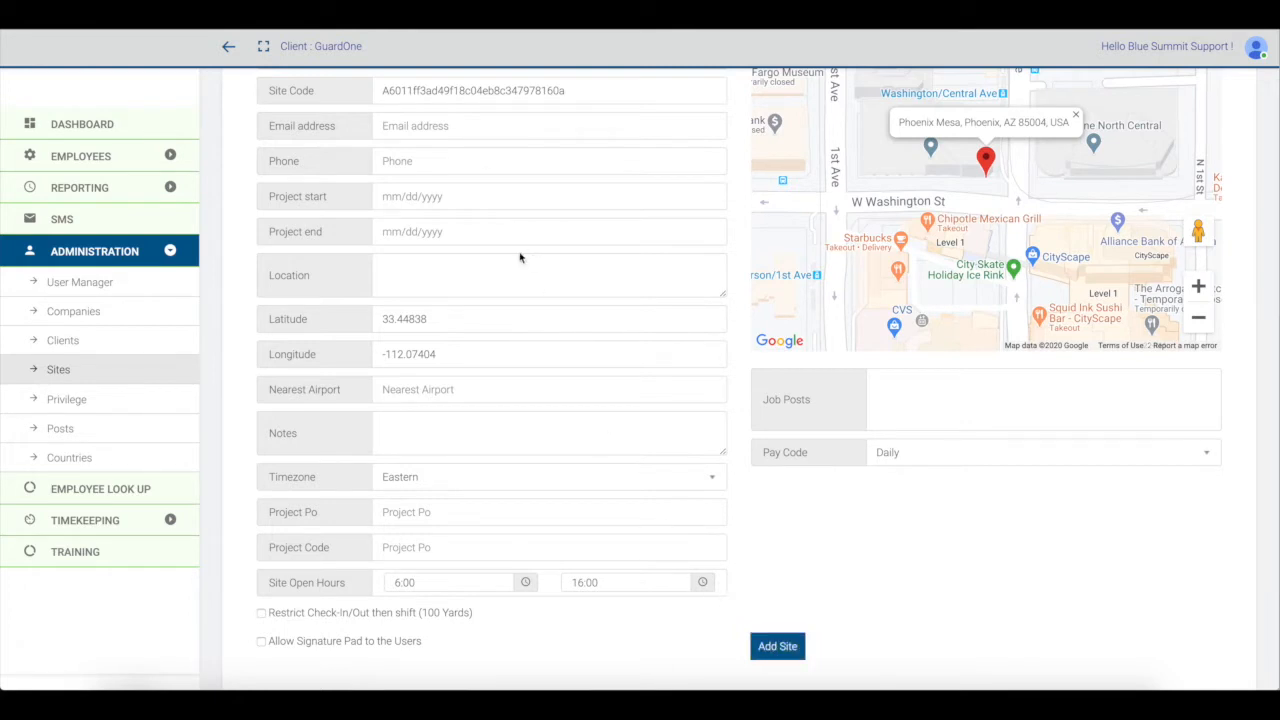
Open the company list, look through its entries and search it for "Next".
click(71, 320)
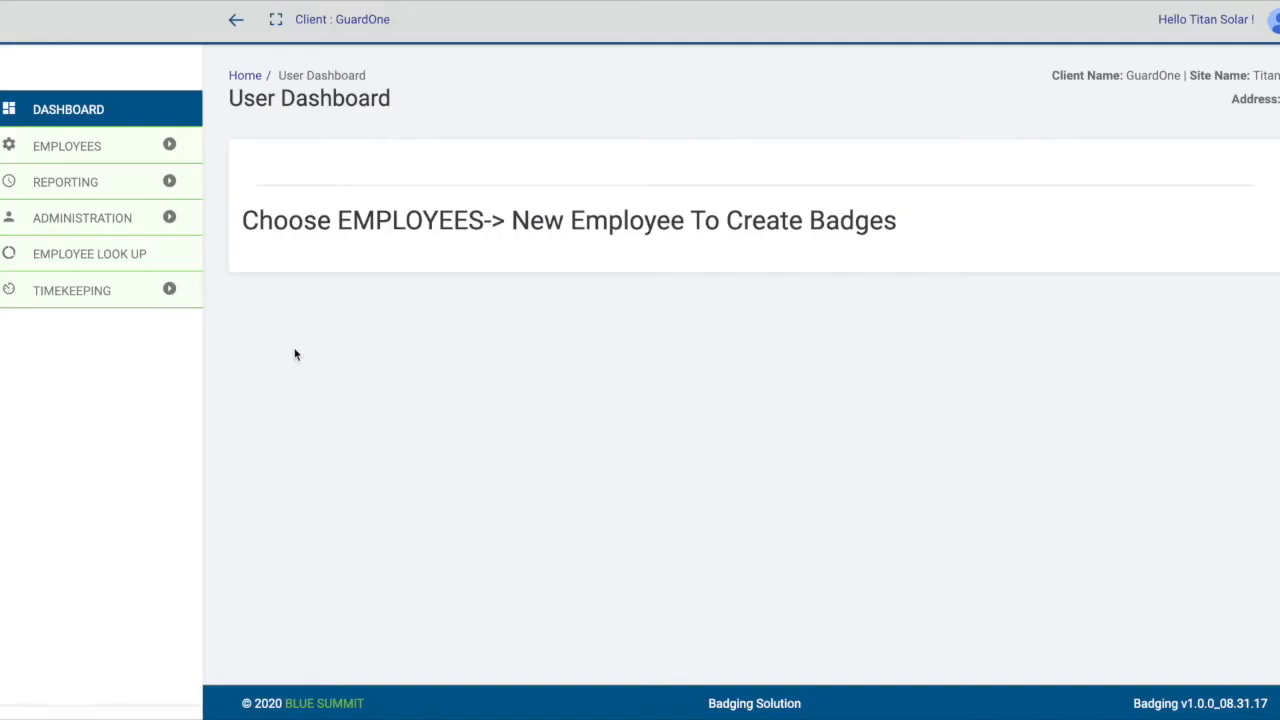
click(90, 228)
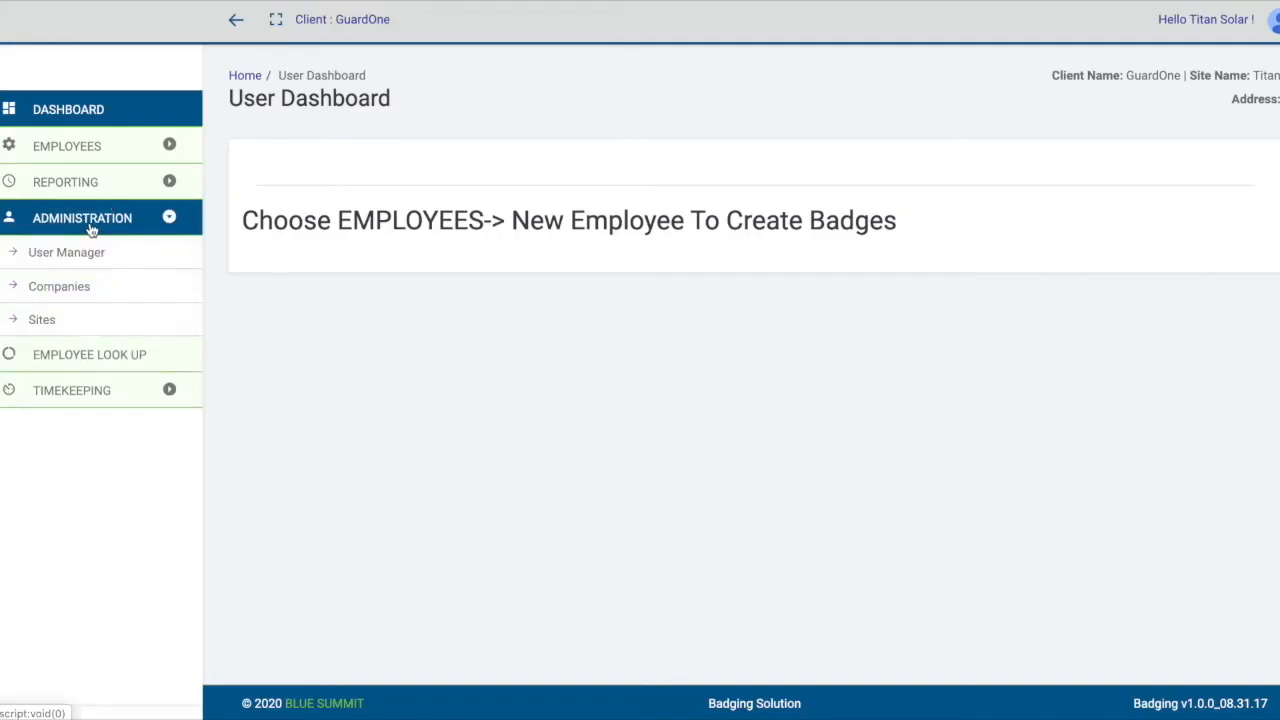
click(59, 292)
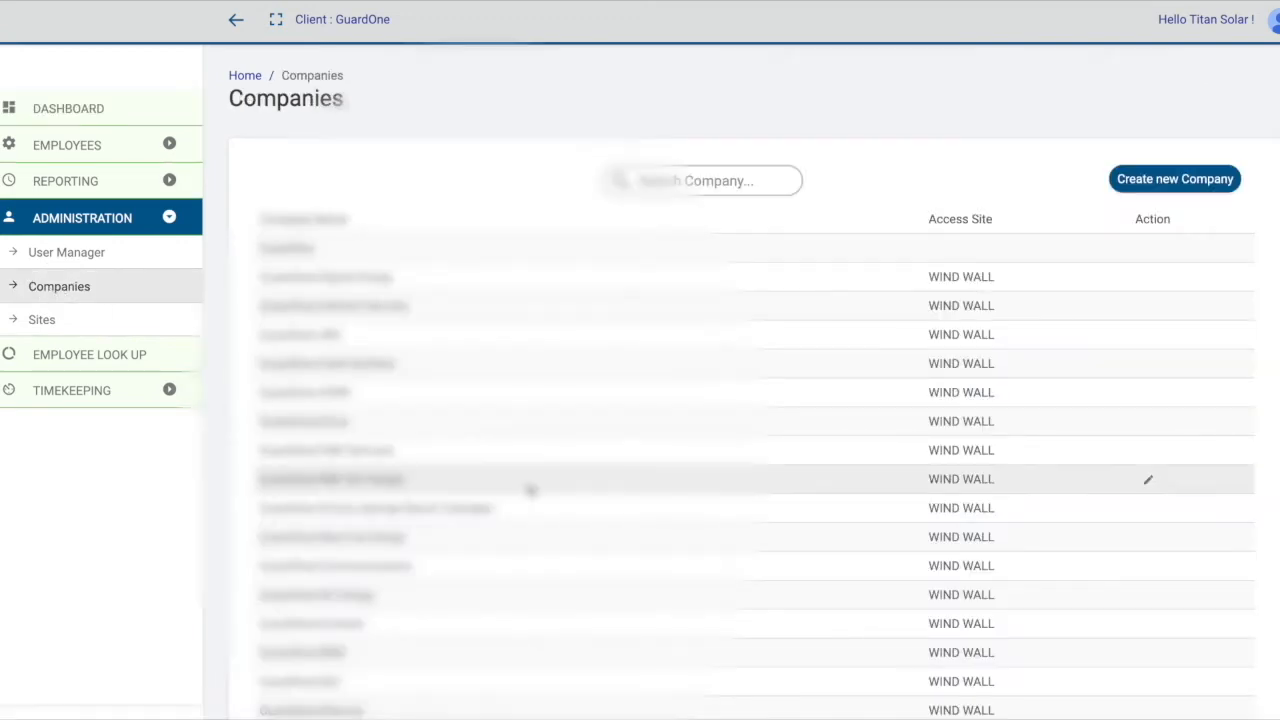
scroll(529, 491, down, 3)
scroll(529, 491, up, 5)
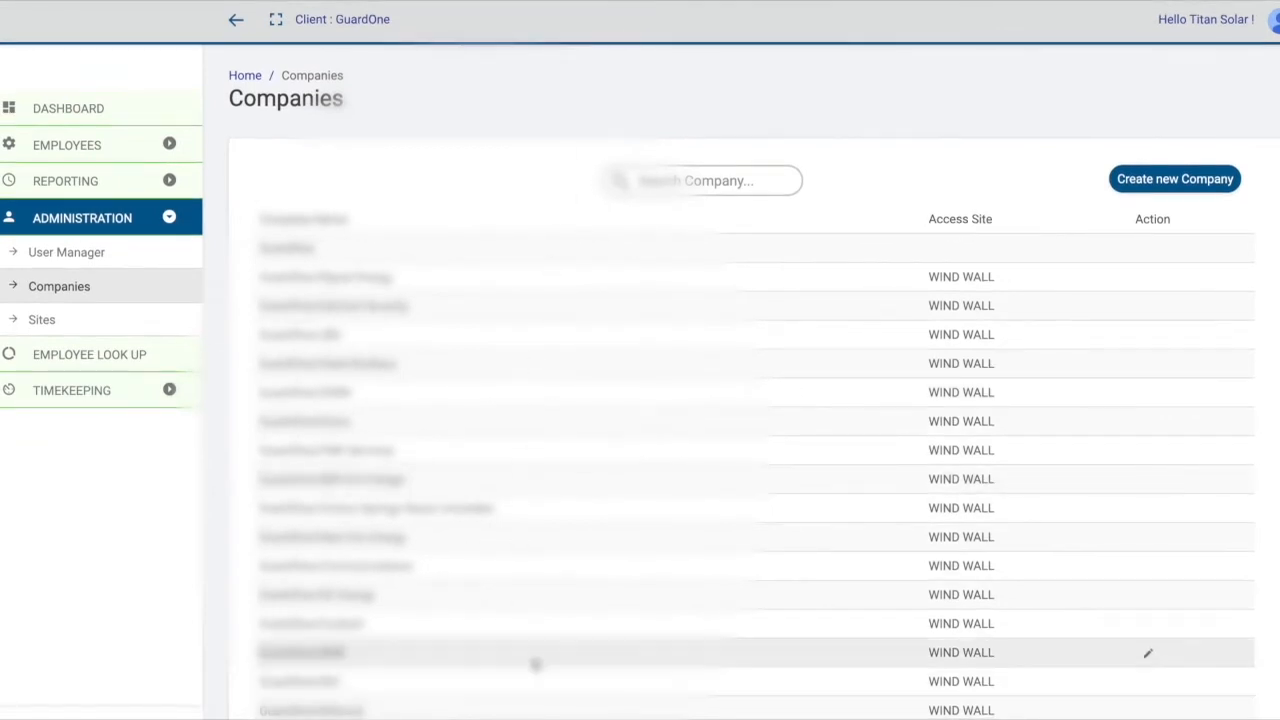
scroll(534, 663, down, 3)
scroll(535, 665, up, 5)
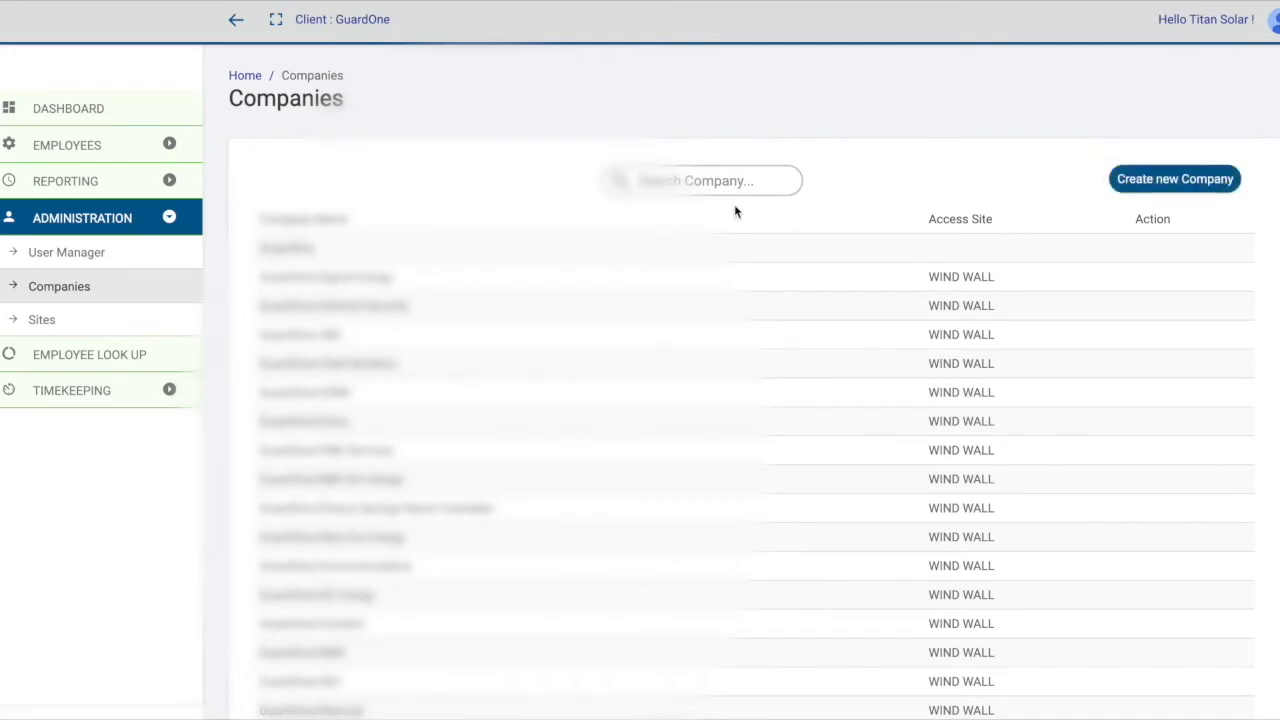
scroll(734, 204, down, 3)
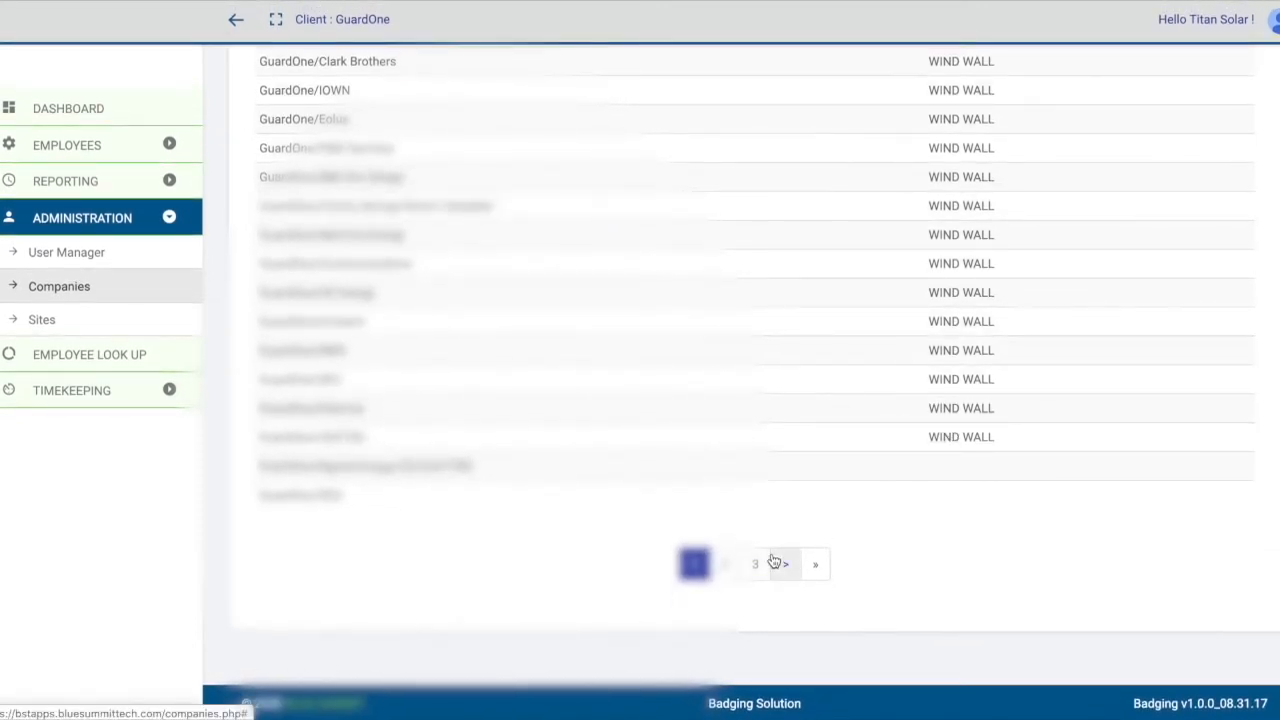
click(775, 563)
click(736, 184)
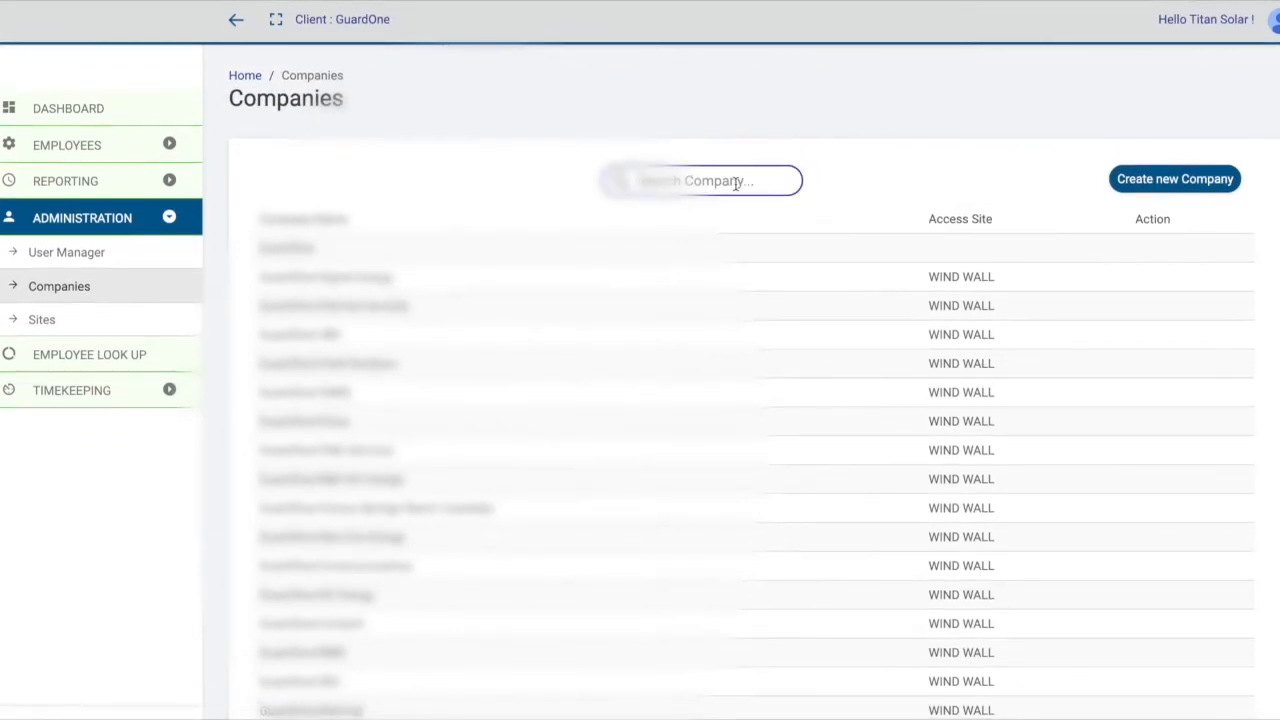
text(Next)
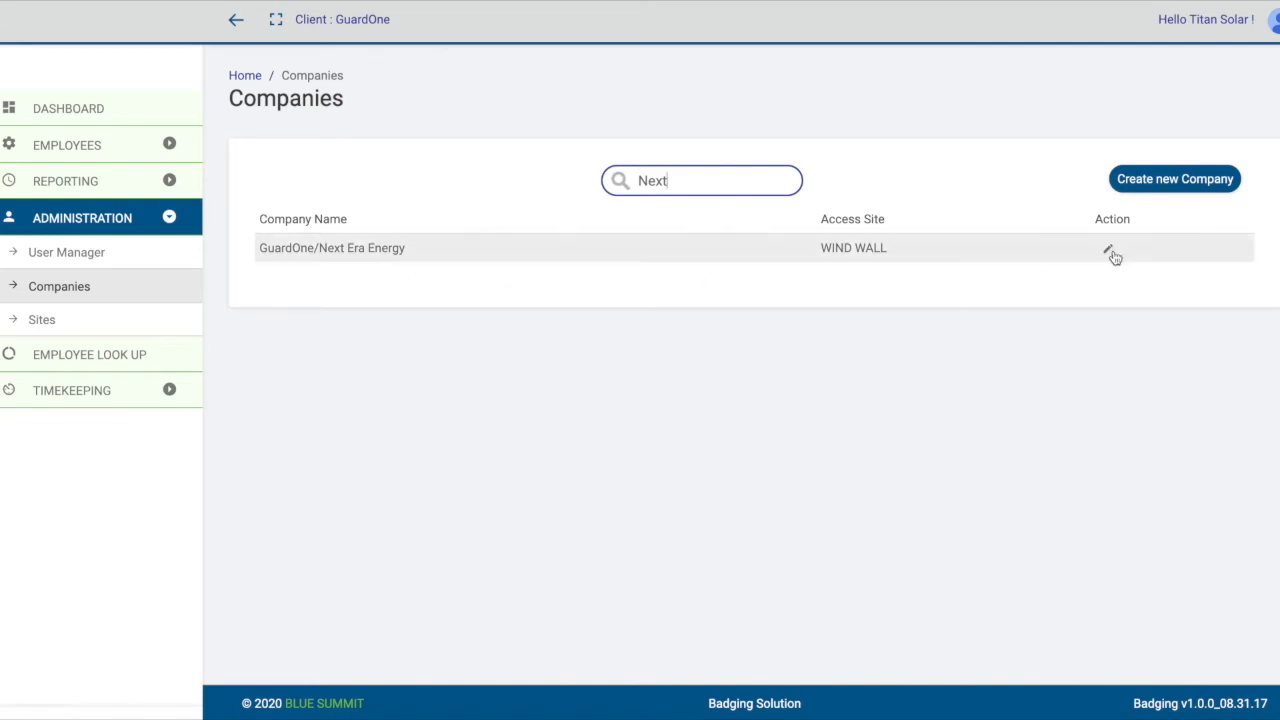
Start a new company record named Blue Summit with GuardOne as its client.
click(1205, 190)
click(518, 200)
text(Blue Summit)
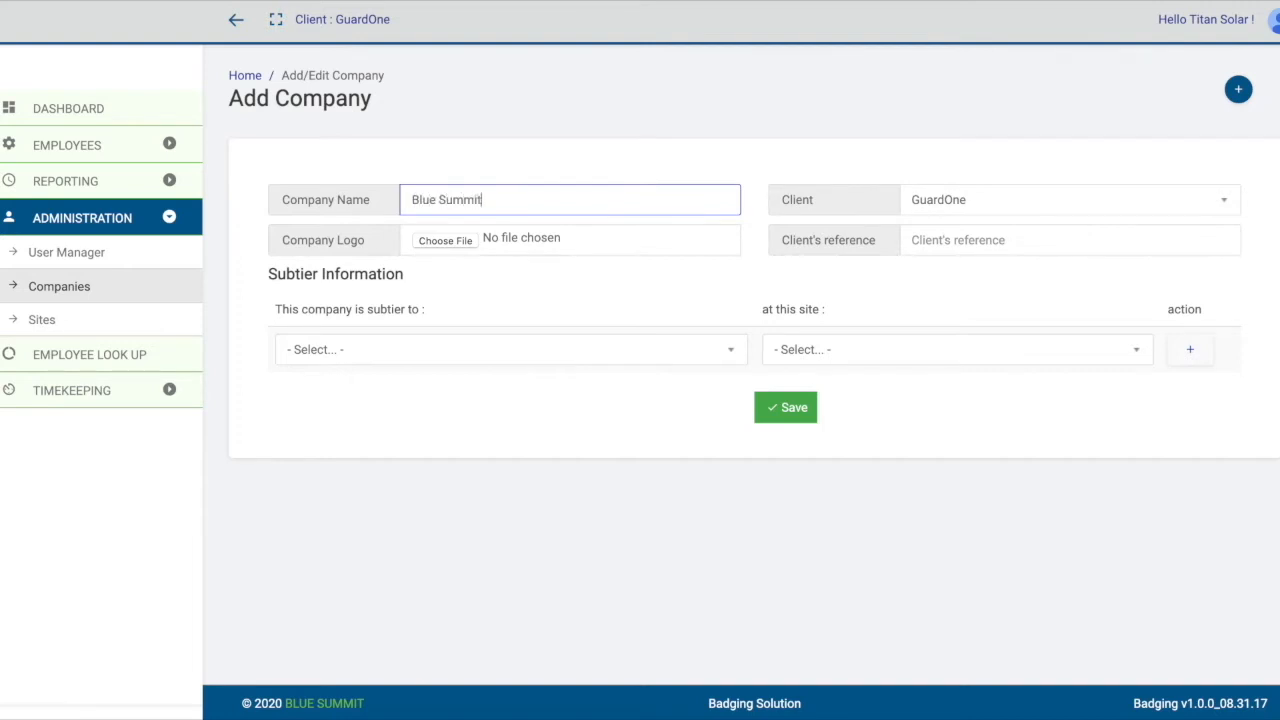
click(1033, 205)
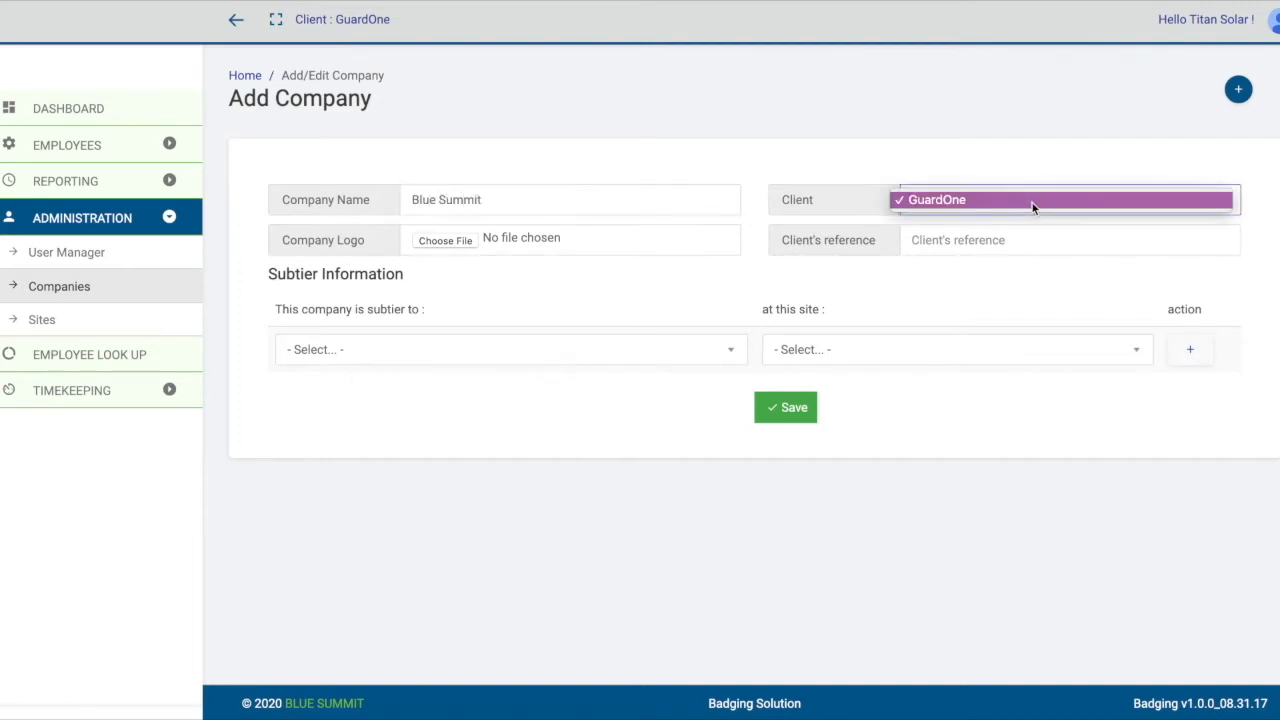
click(1074, 200)
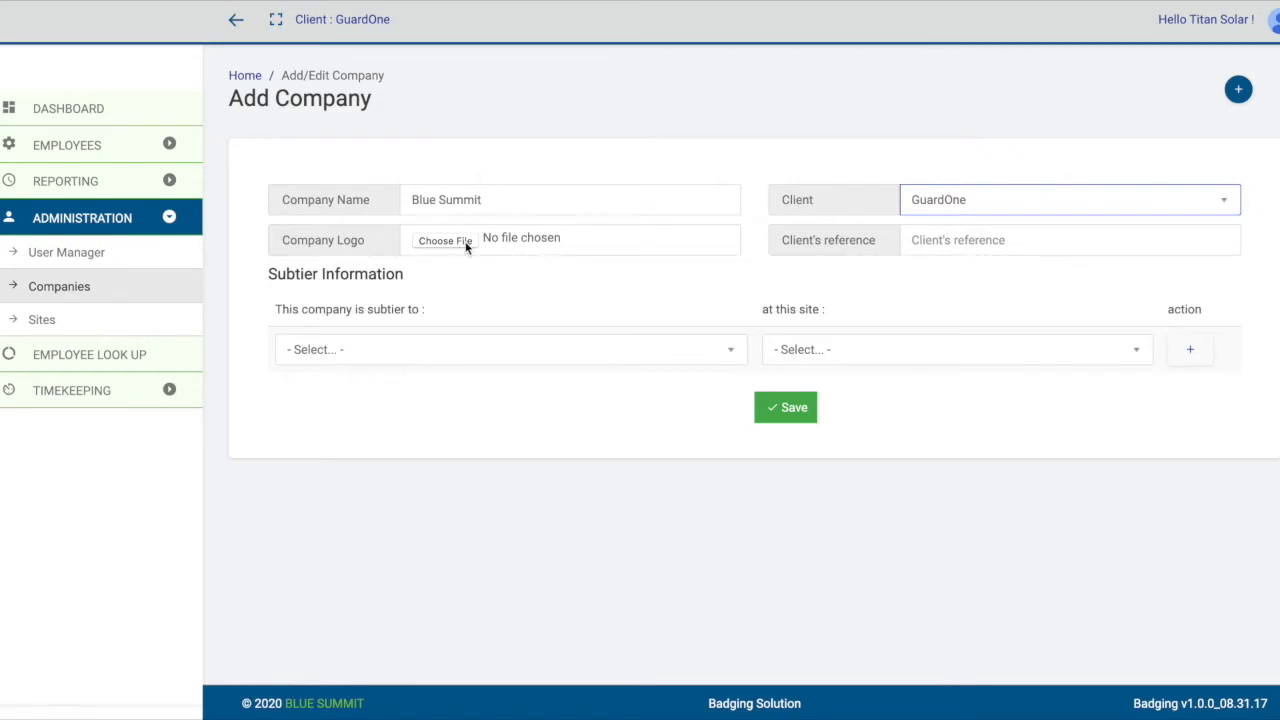
Set the new company as a subtier to GuardOne/Signal Energy/Elight and open the choices for its site.
click(374, 354)
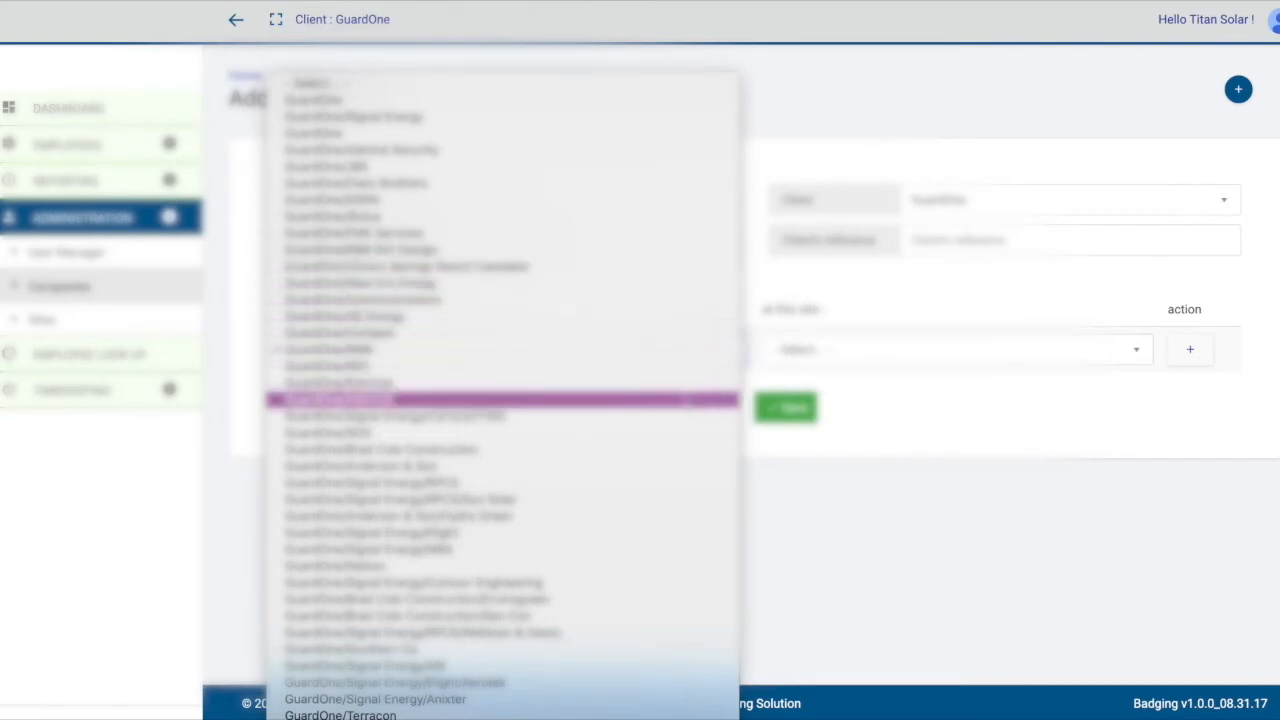
scroll(680, 440, down, 5)
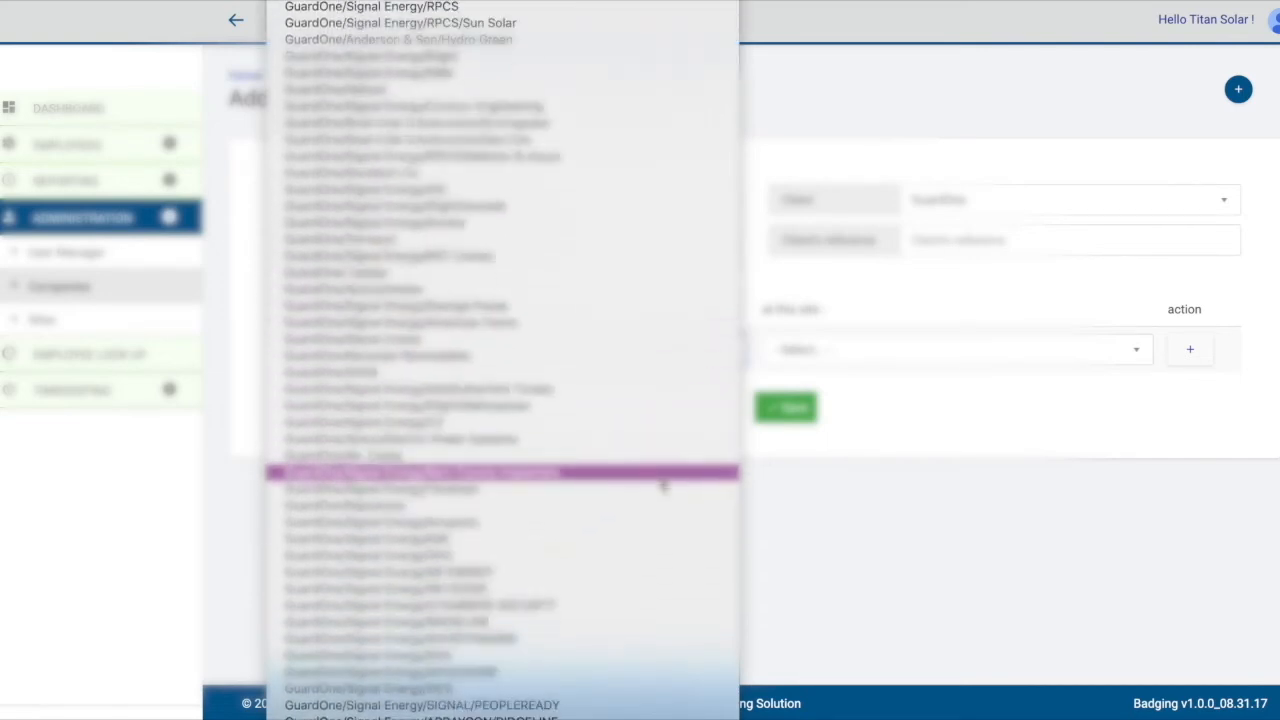
scroll(660, 484, up, 3)
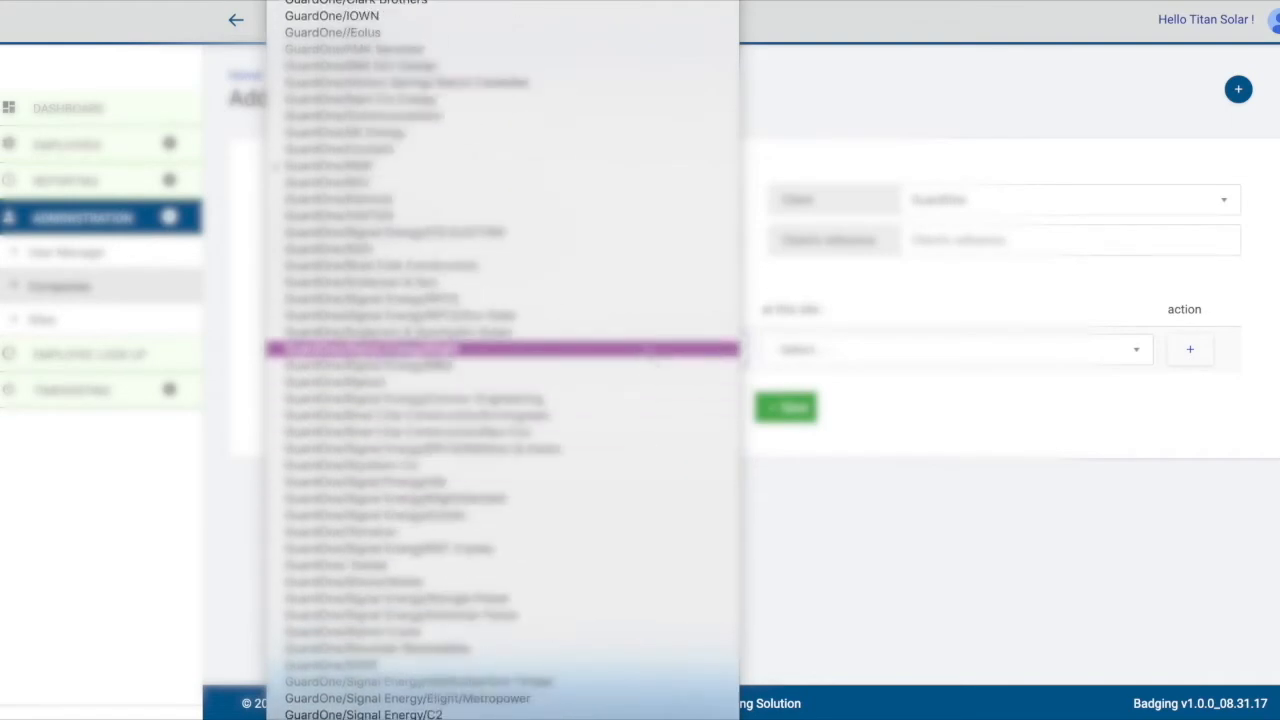
click(646, 348)
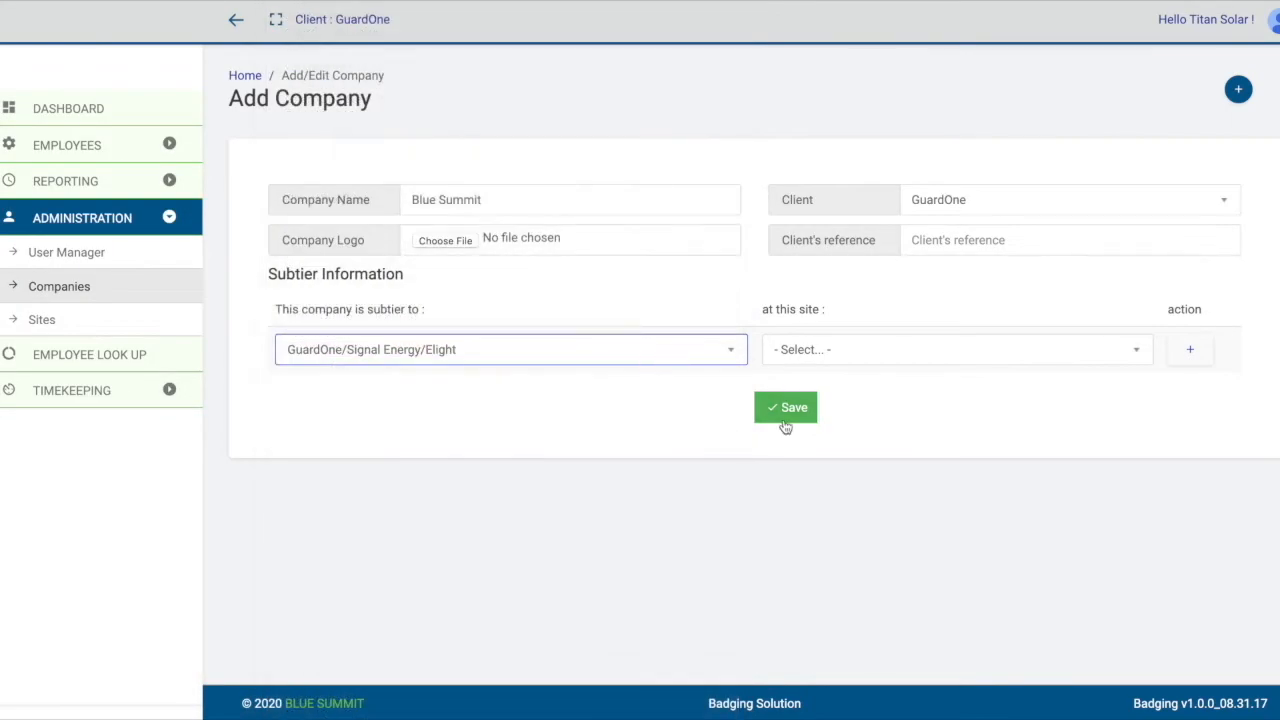
click(998, 349)
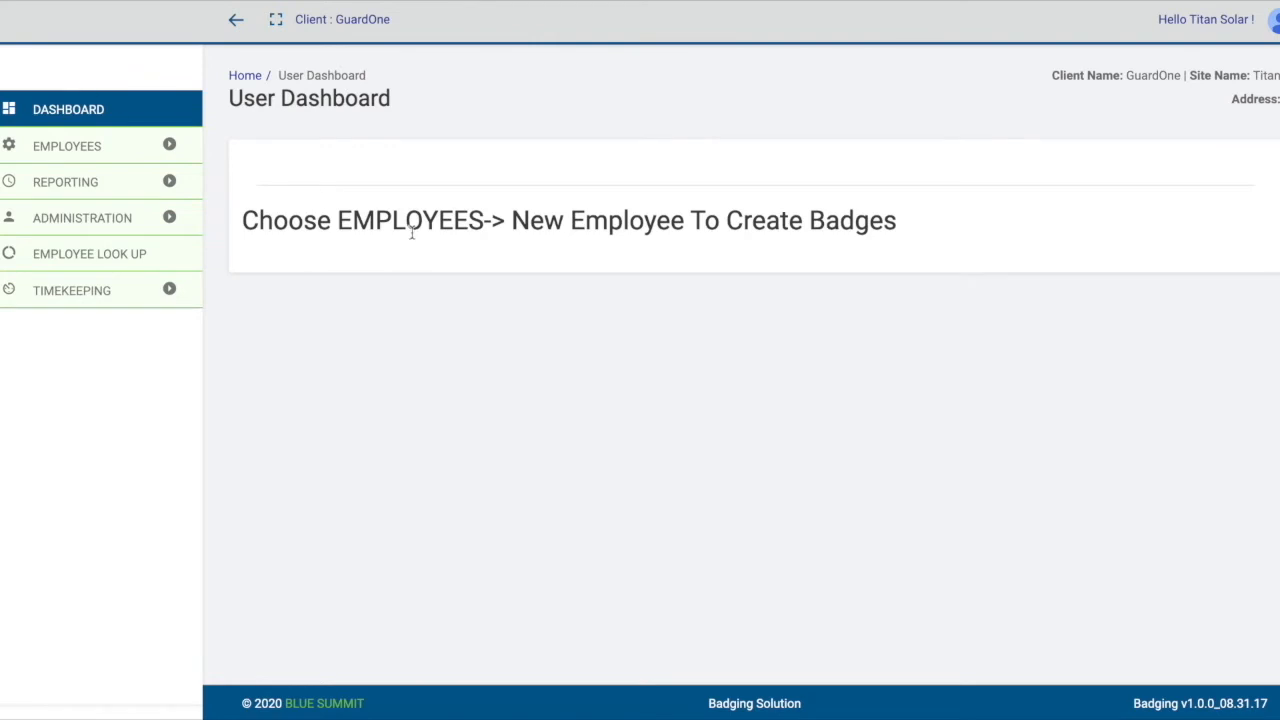
Start a new employee record using the Signal Energy Rep (Single) badge template.
click(85, 150)
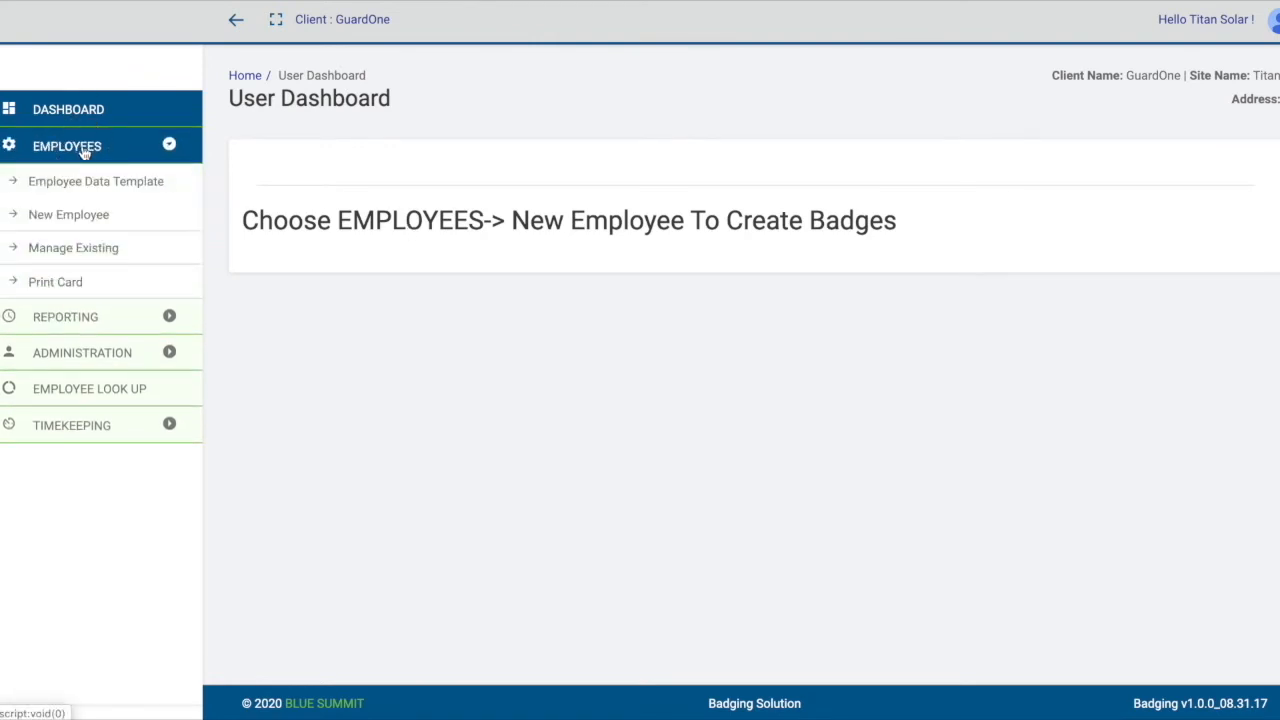
click(68, 217)
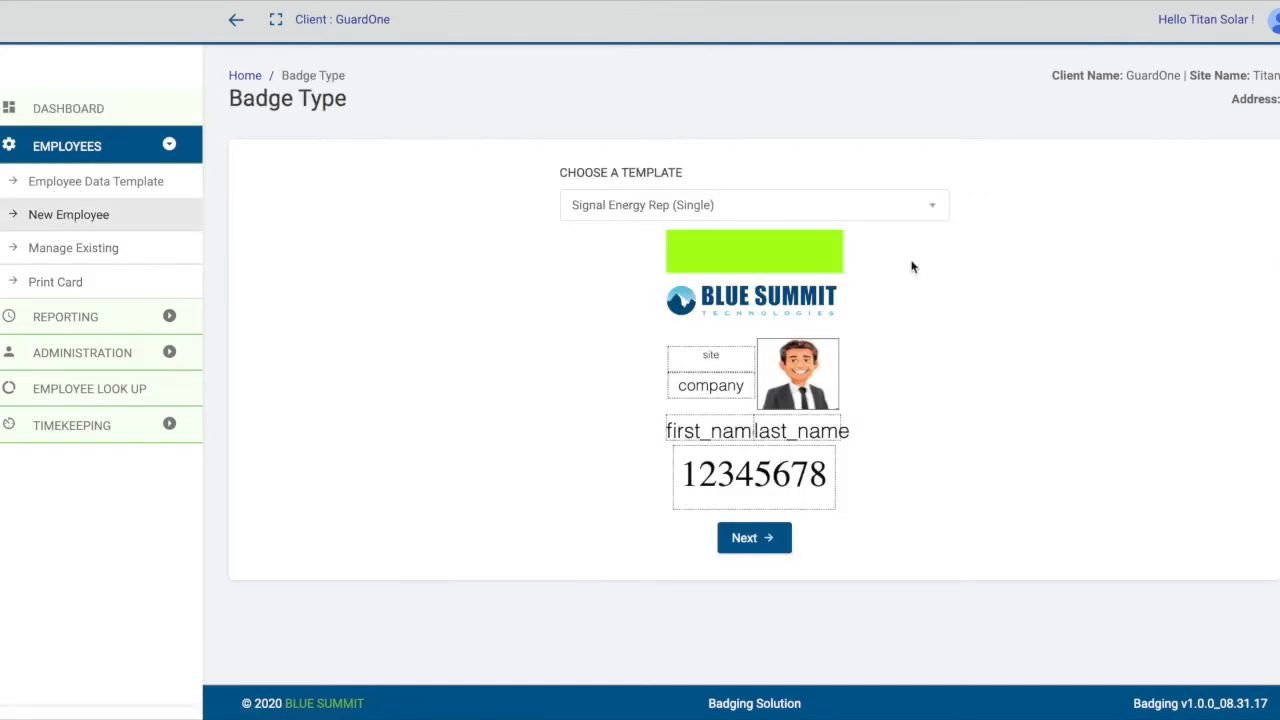
click(935, 207)
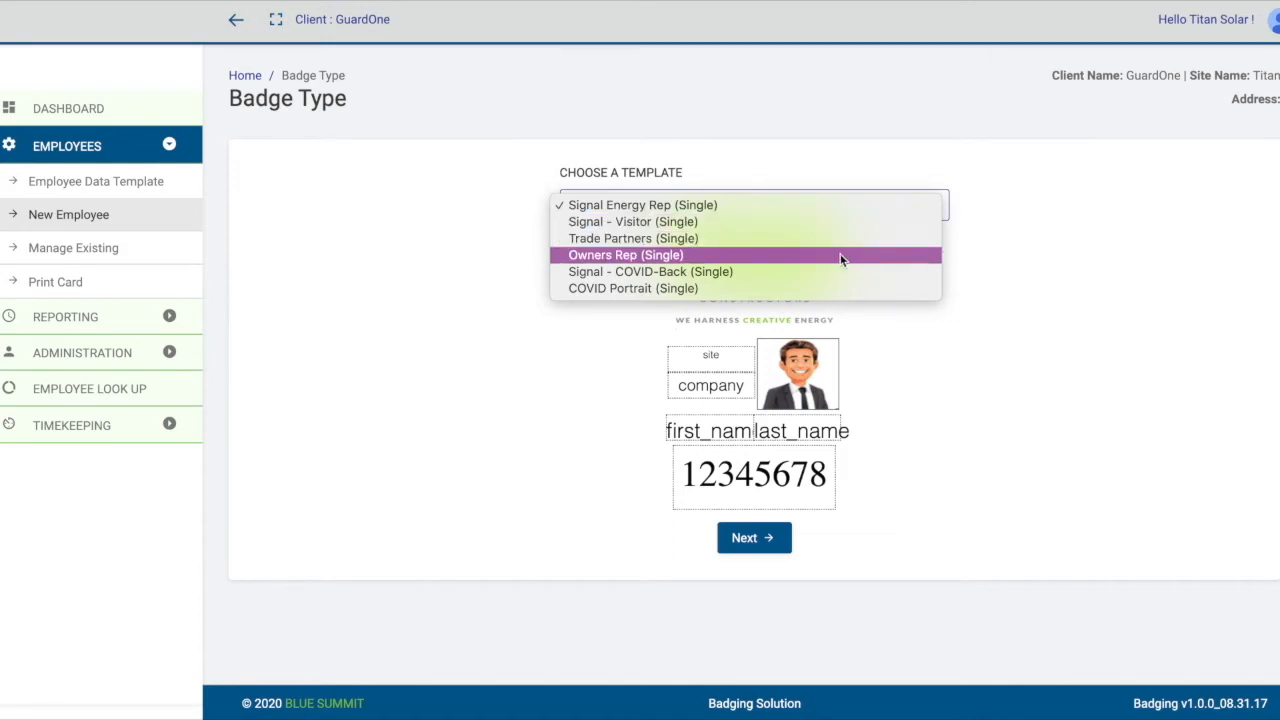
click(1148, 300)
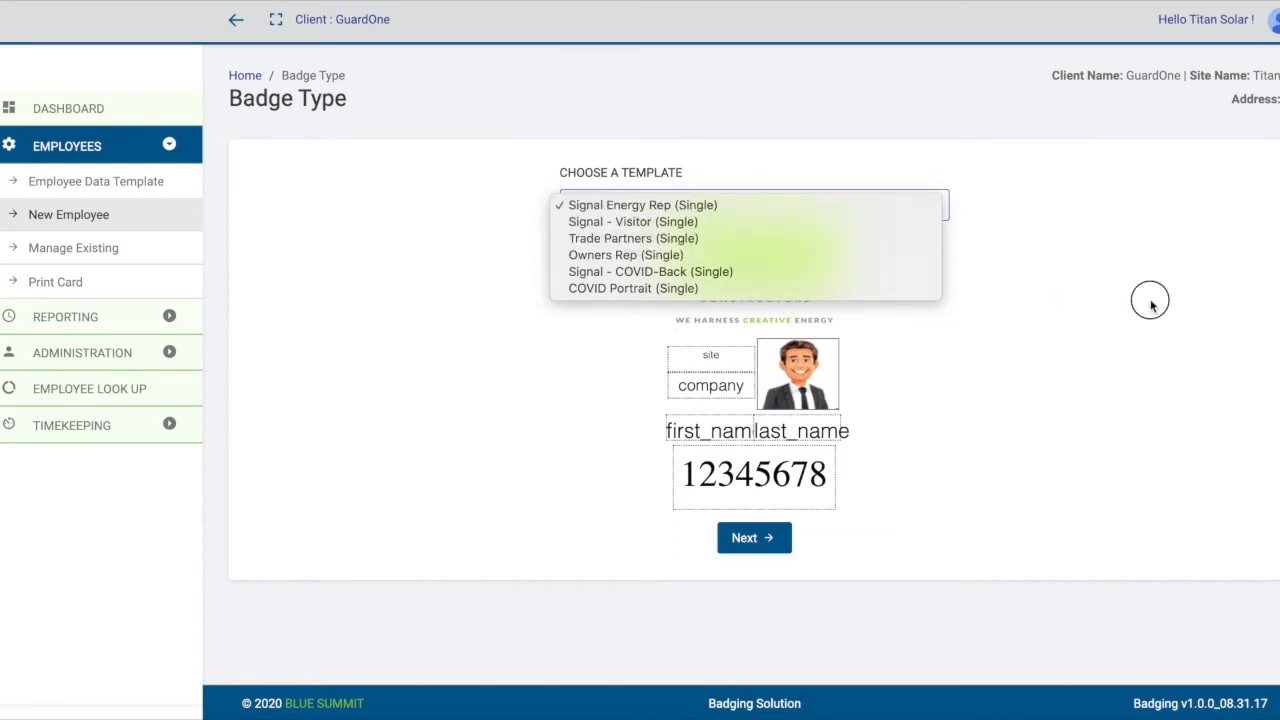
click(748, 542)
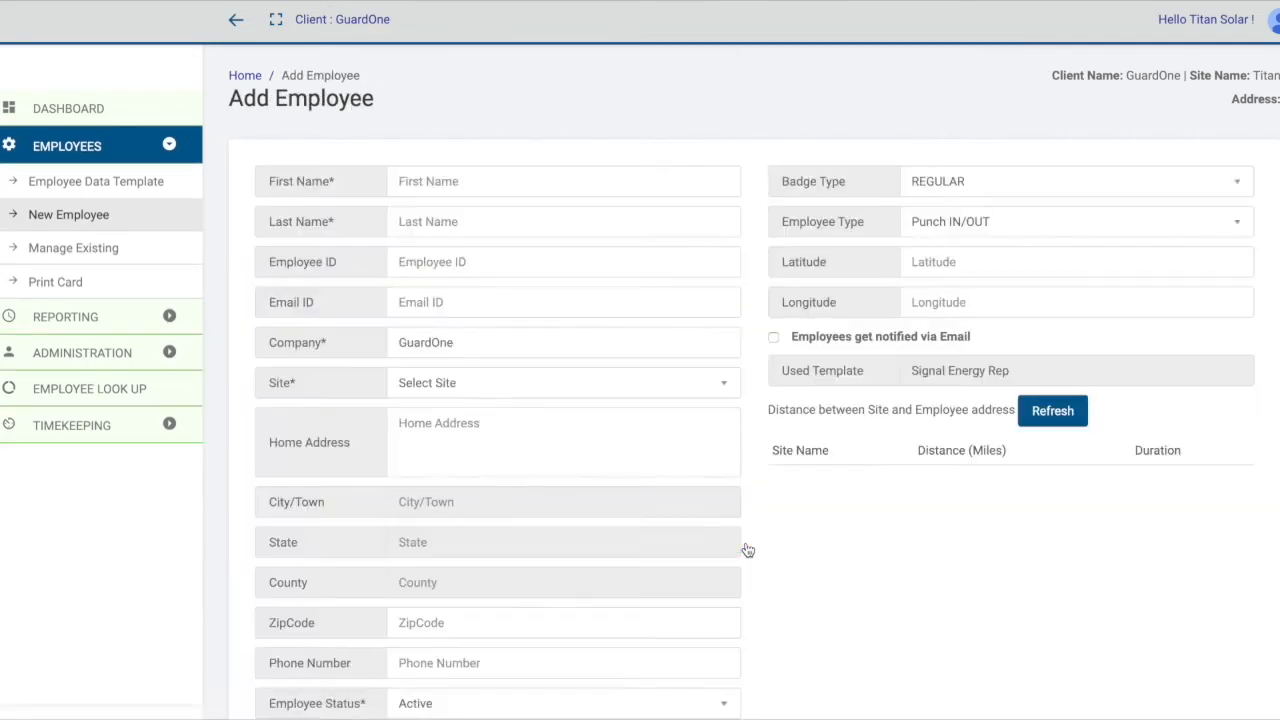
Enter the company name Blue Summit split across the new employee's first and last name.
scroll(748, 549, down, 1)
click(415, 97)
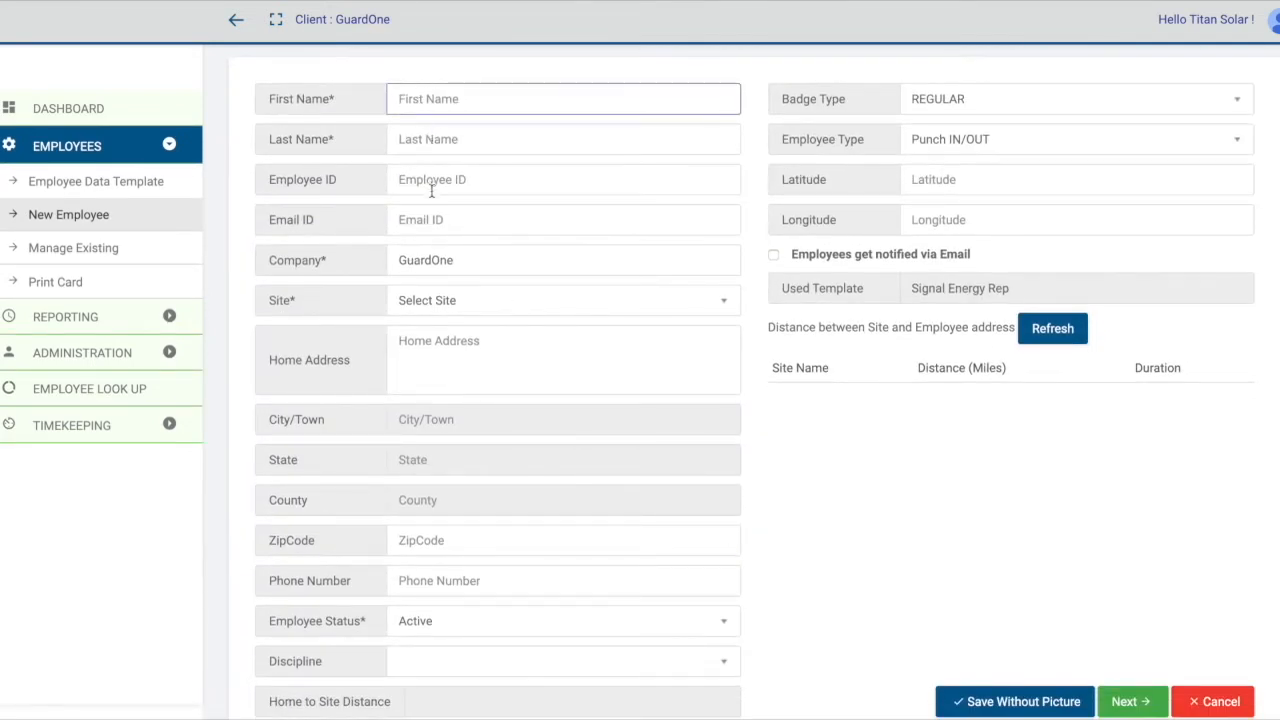
text(Blue)
key(Tab)
text(S)
key(BackSpace)
text(Summit)
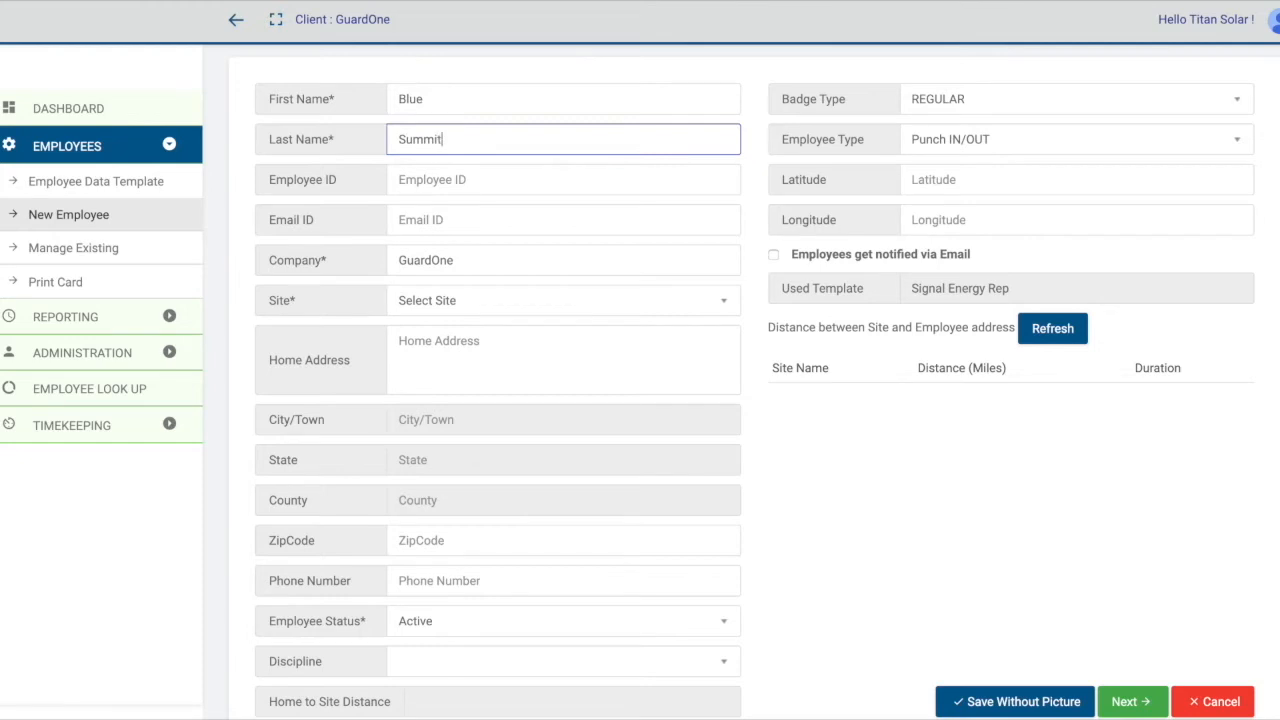
Set the new employee's company to Blue Summit and the site to Titan.
click(444, 260)
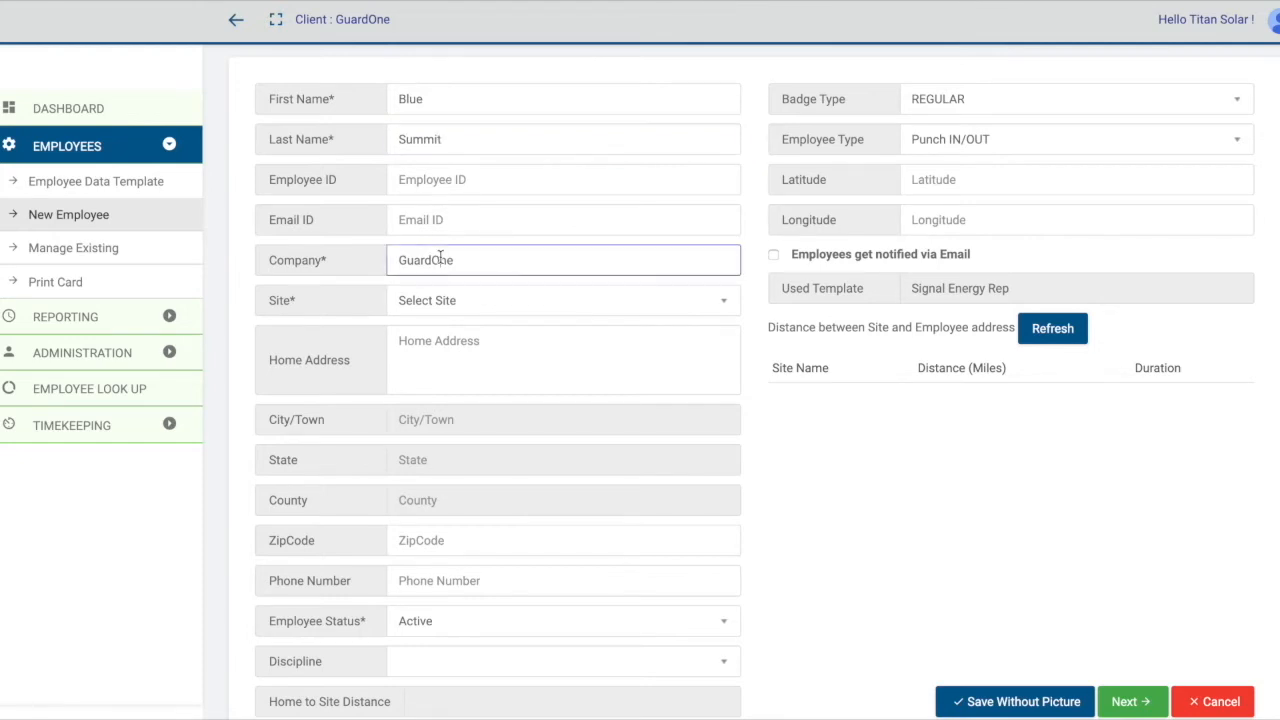
double_click(471, 266)
text(Blue Summit)
click(555, 308)
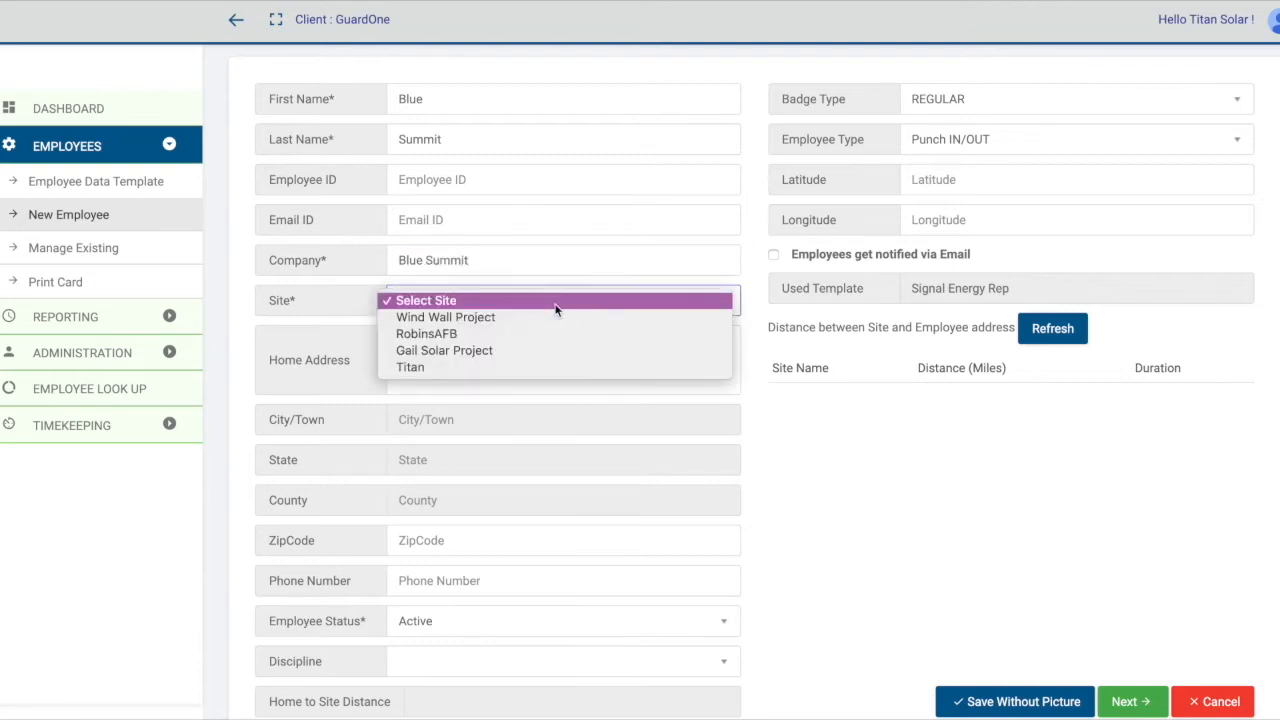
click(549, 367)
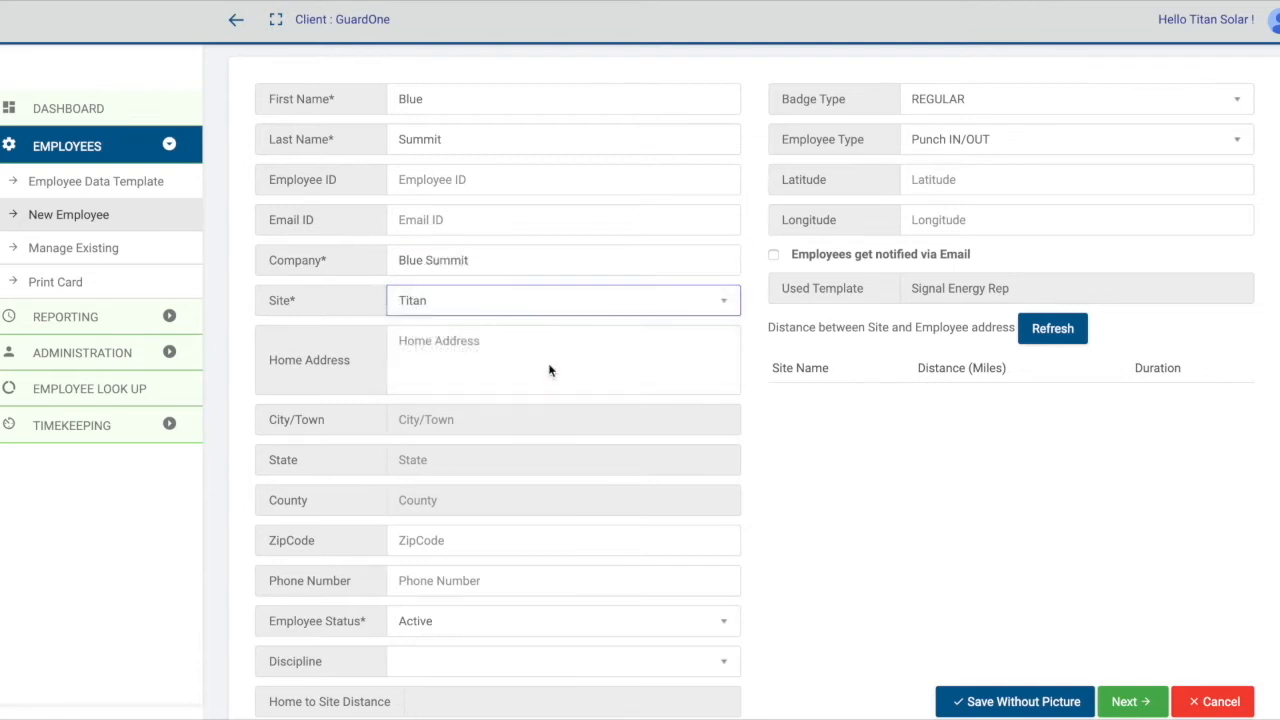
Review the remaining employee fields and the employee status options, keeping the status Active.
scroll(549, 371, down, 1)
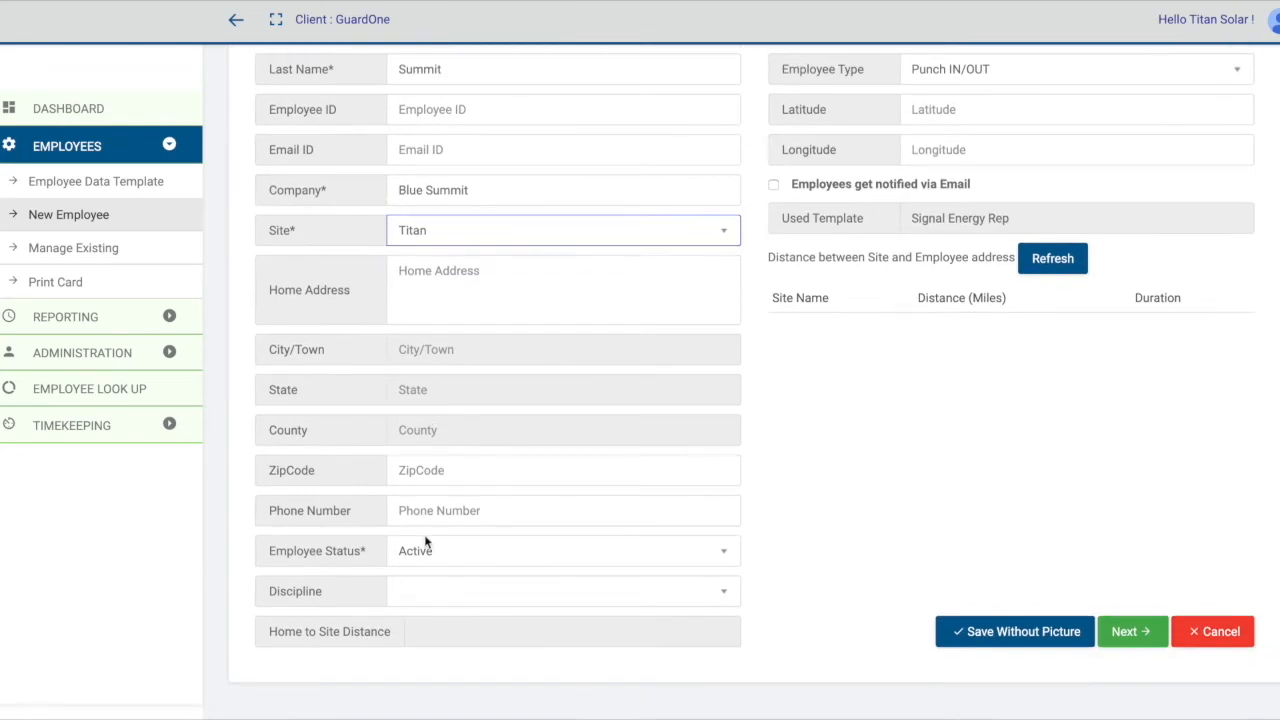
click(598, 468)
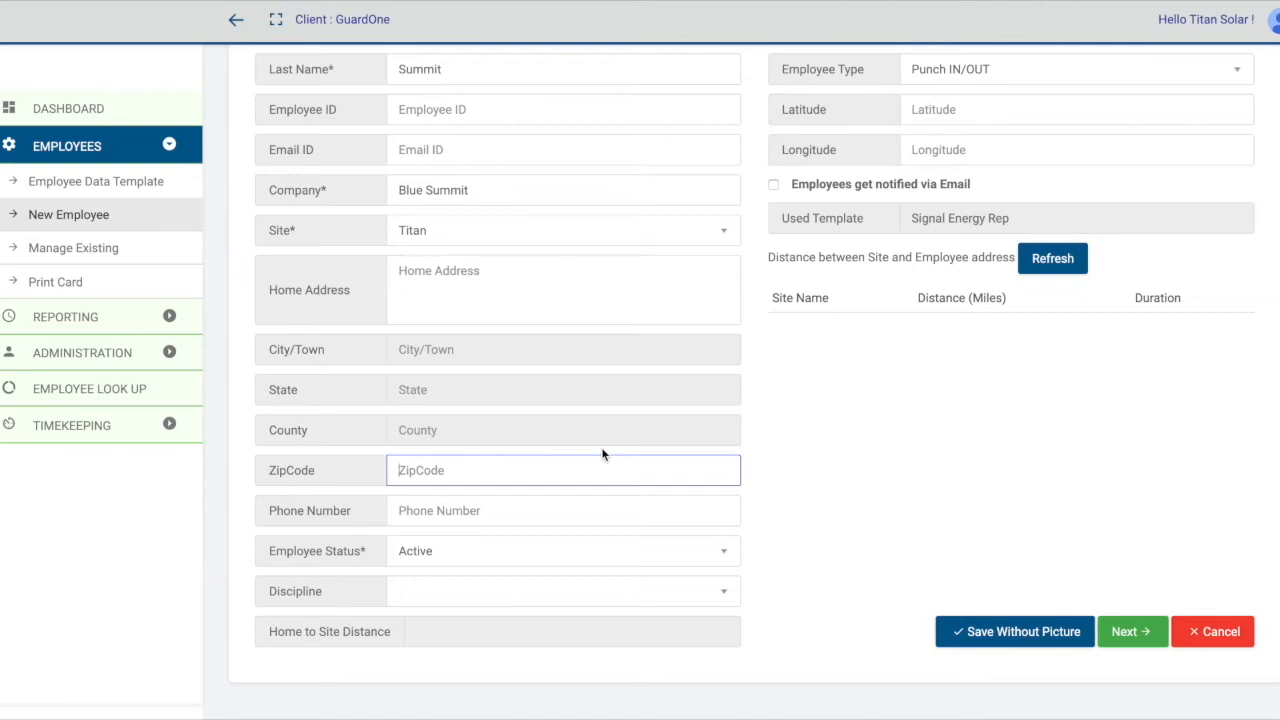
click(574, 555)
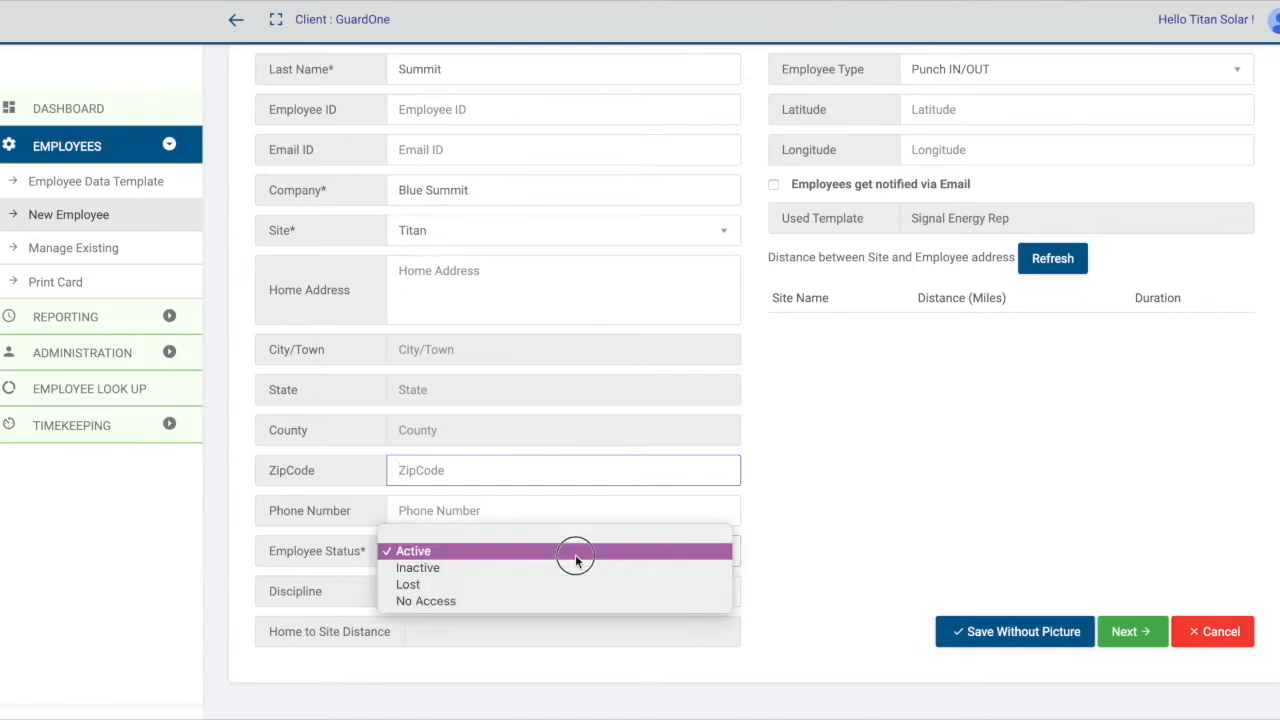
click(906, 549)
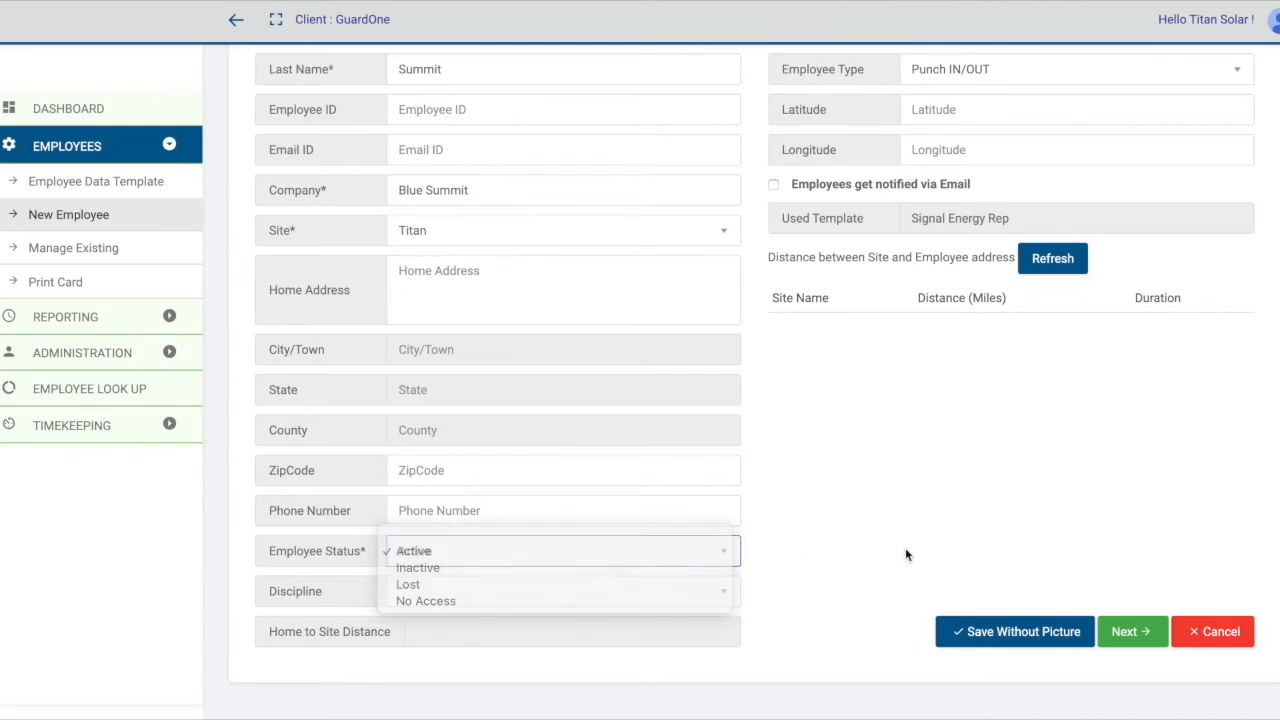
Set the new employee's discipline to Driver and proceed to the badge photo page.
click(467, 593)
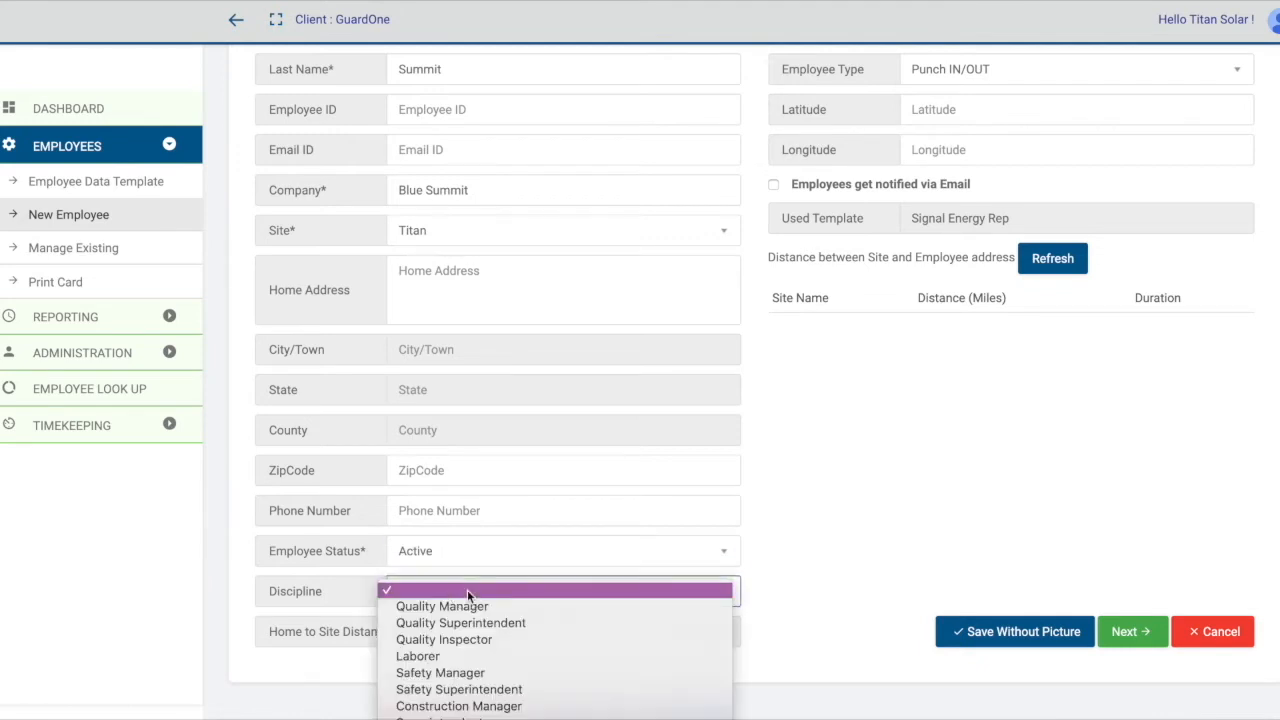
scroll(467, 589, down, 5)
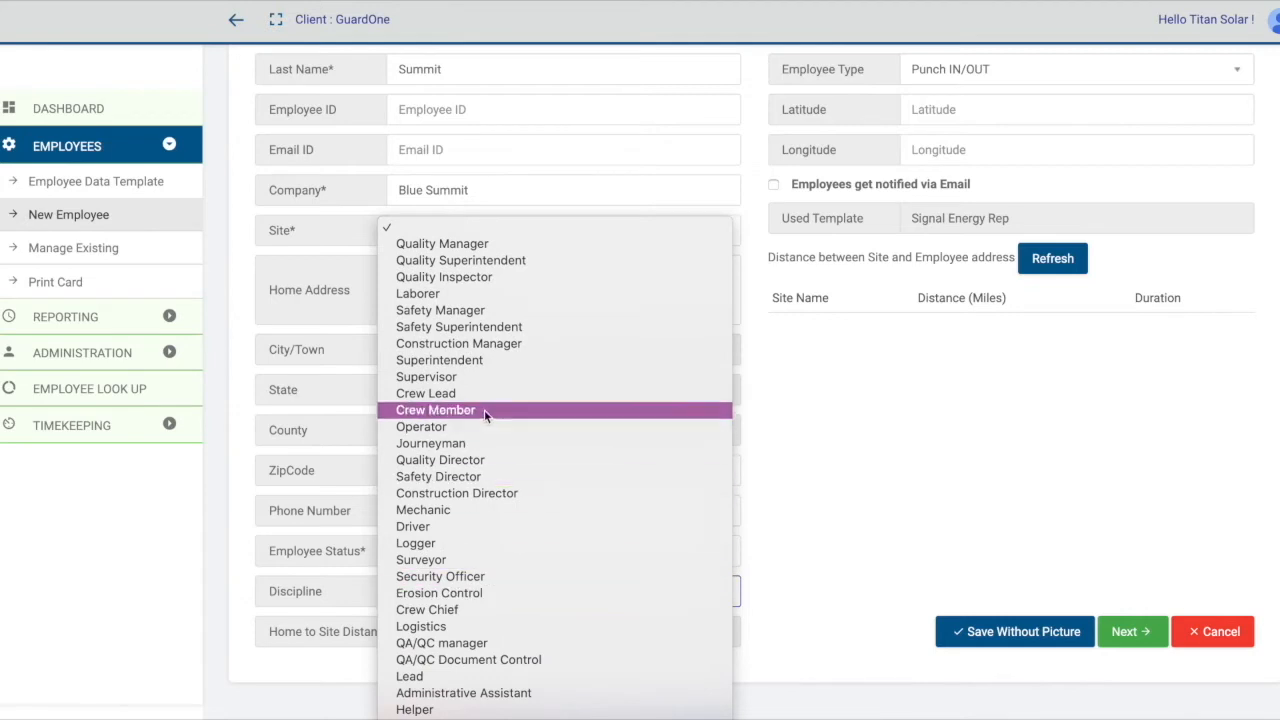
click(460, 526)
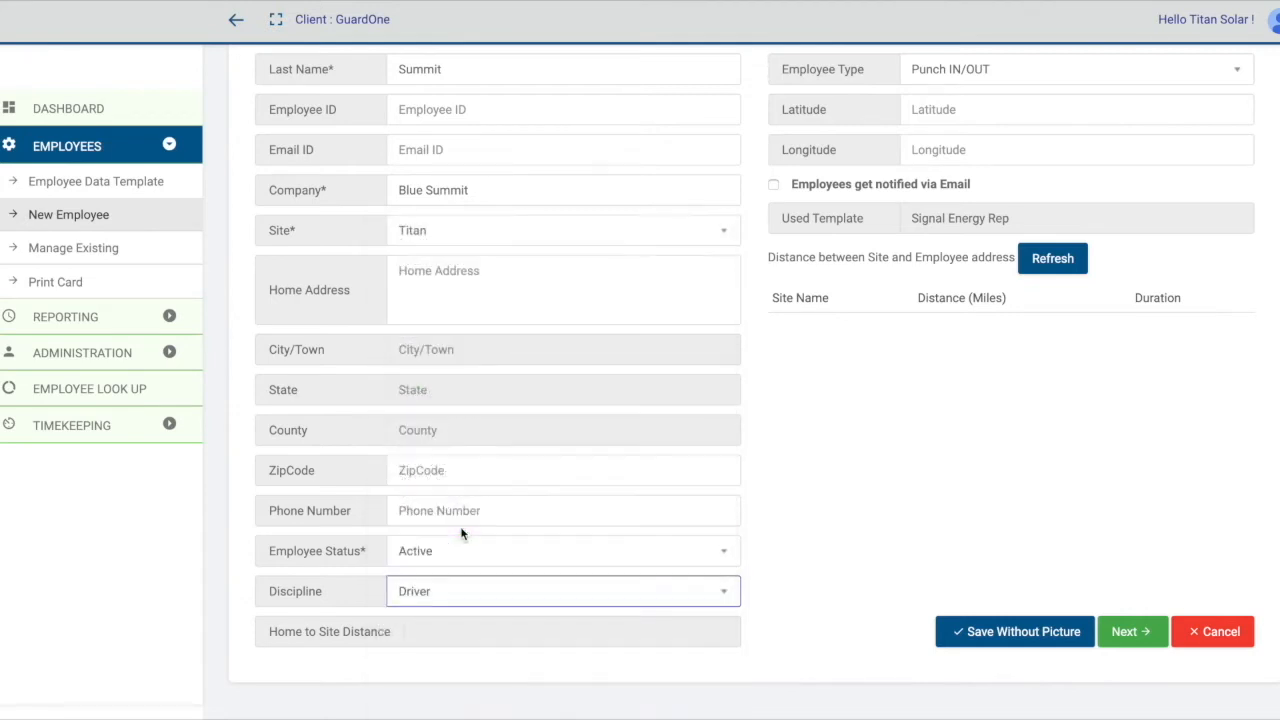
scroll(913, 624, up, 3)
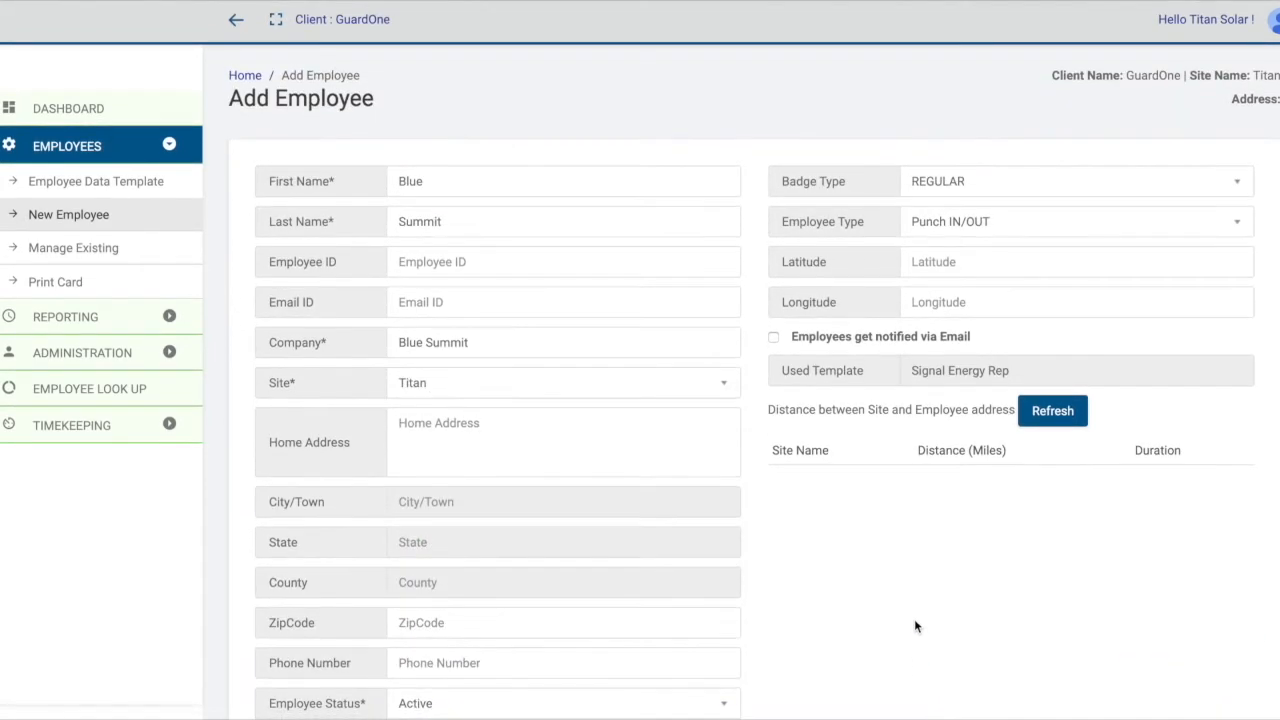
scroll(1073, 354, down, 3)
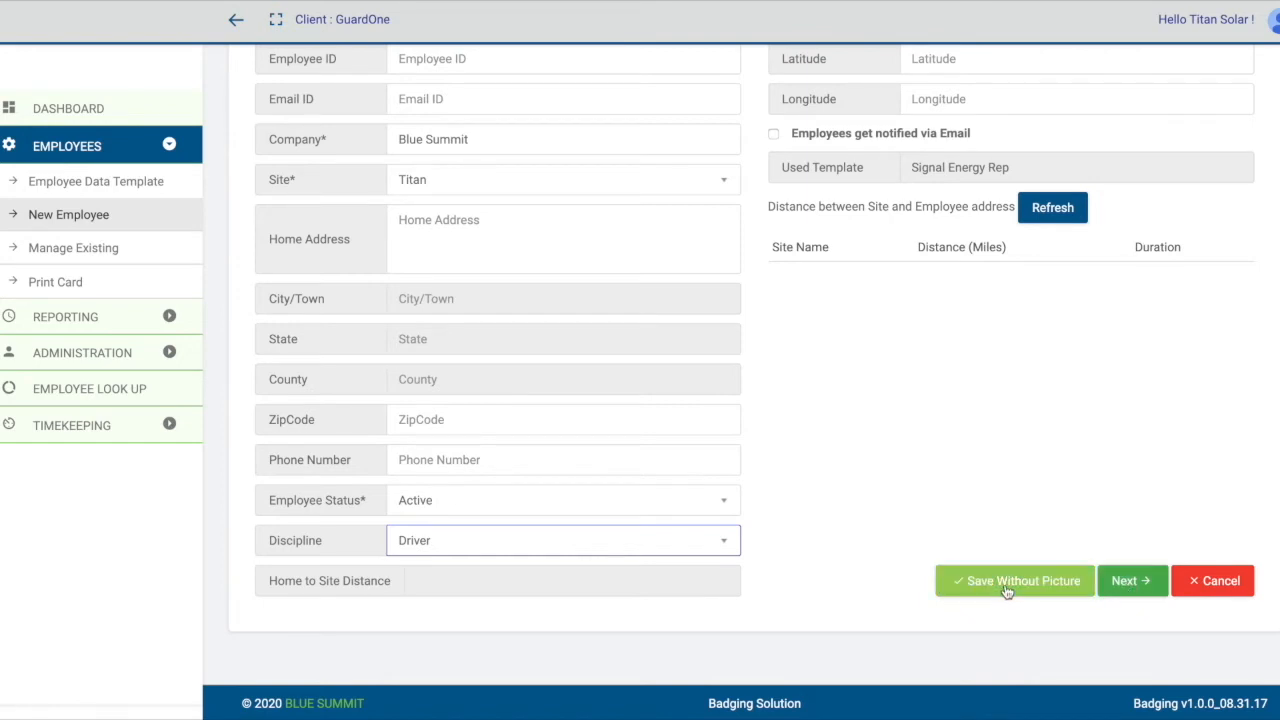
click(1133, 583)
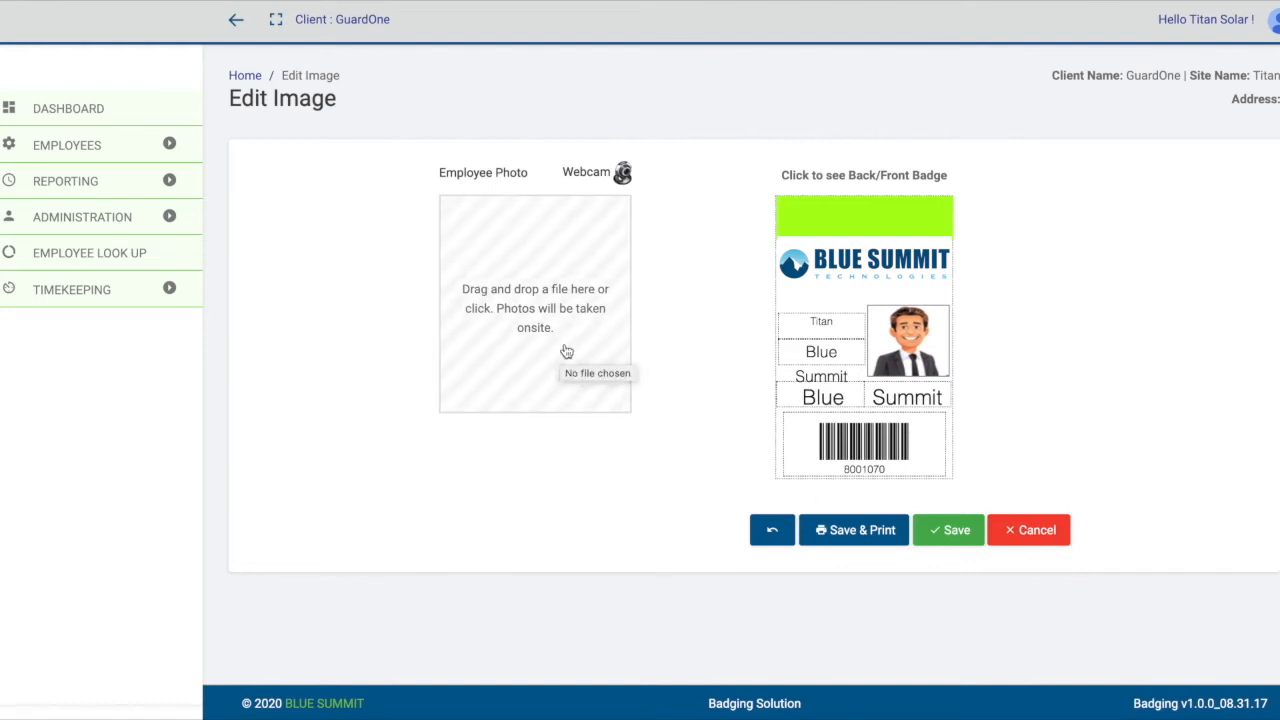
Allow webcam access and take the employee's photo for the badge.
click(622, 174)
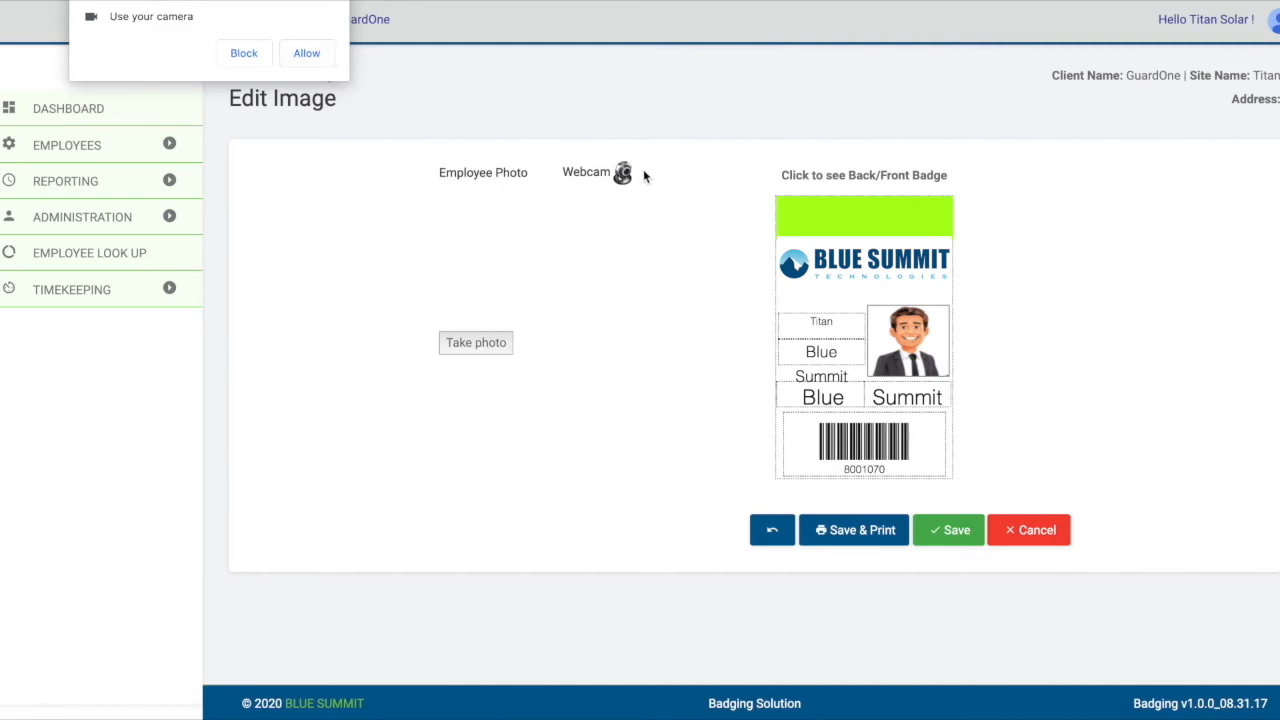
click(307, 54)
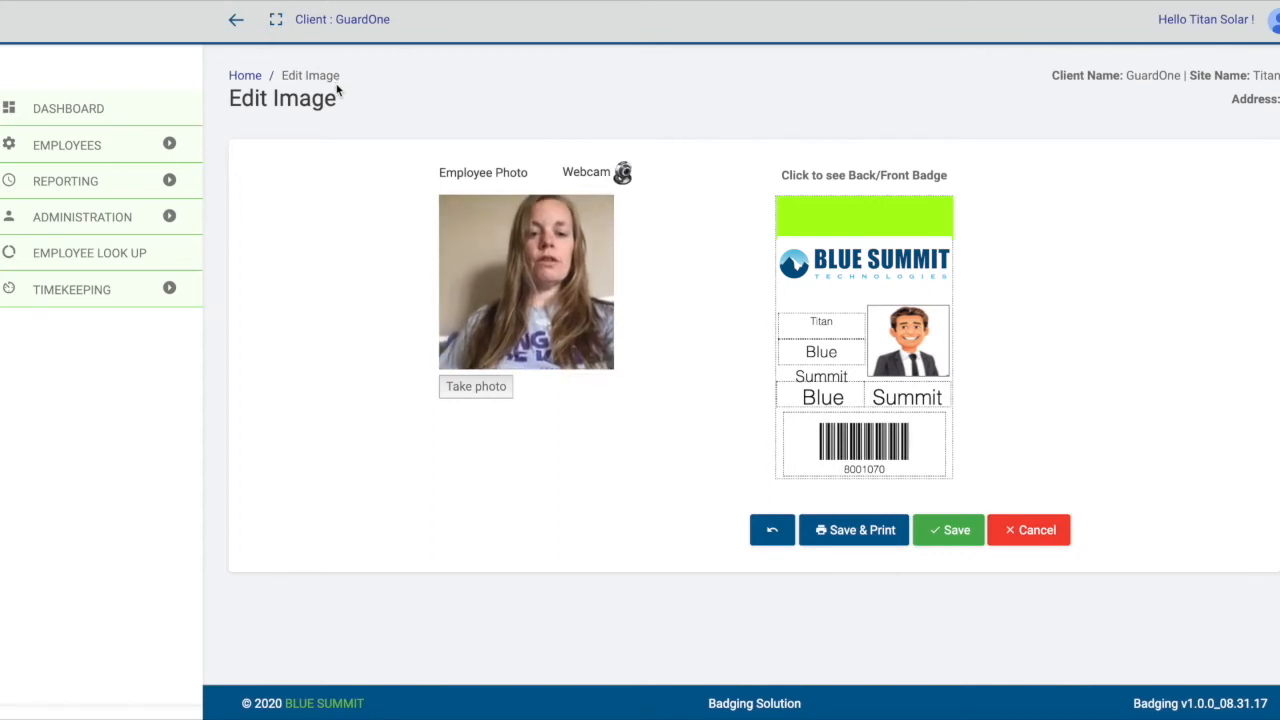
click(485, 390)
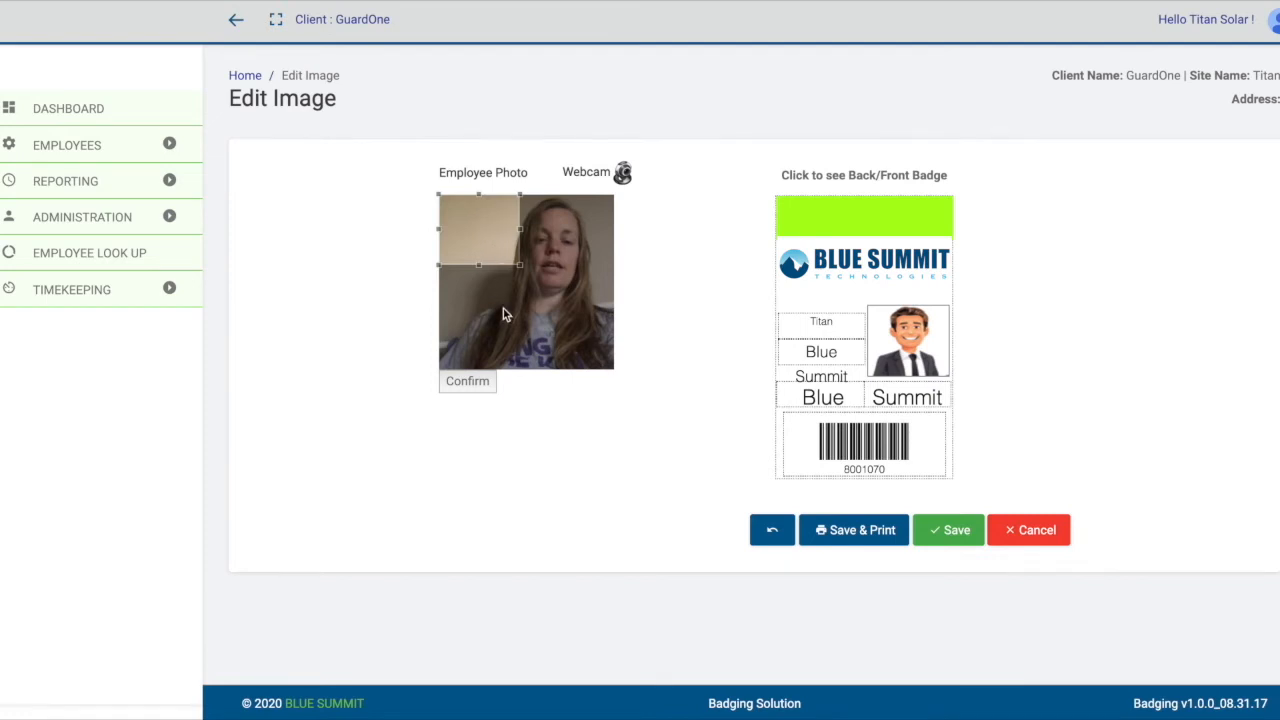
Crop the webcam photo to the head and shoulders, apply it to the badge preview, and leave without saving.
mouse_move(480, 224)
mouse_down()
mouse_move(514, 232)
mouse_move(493, 225)
mouse_up()
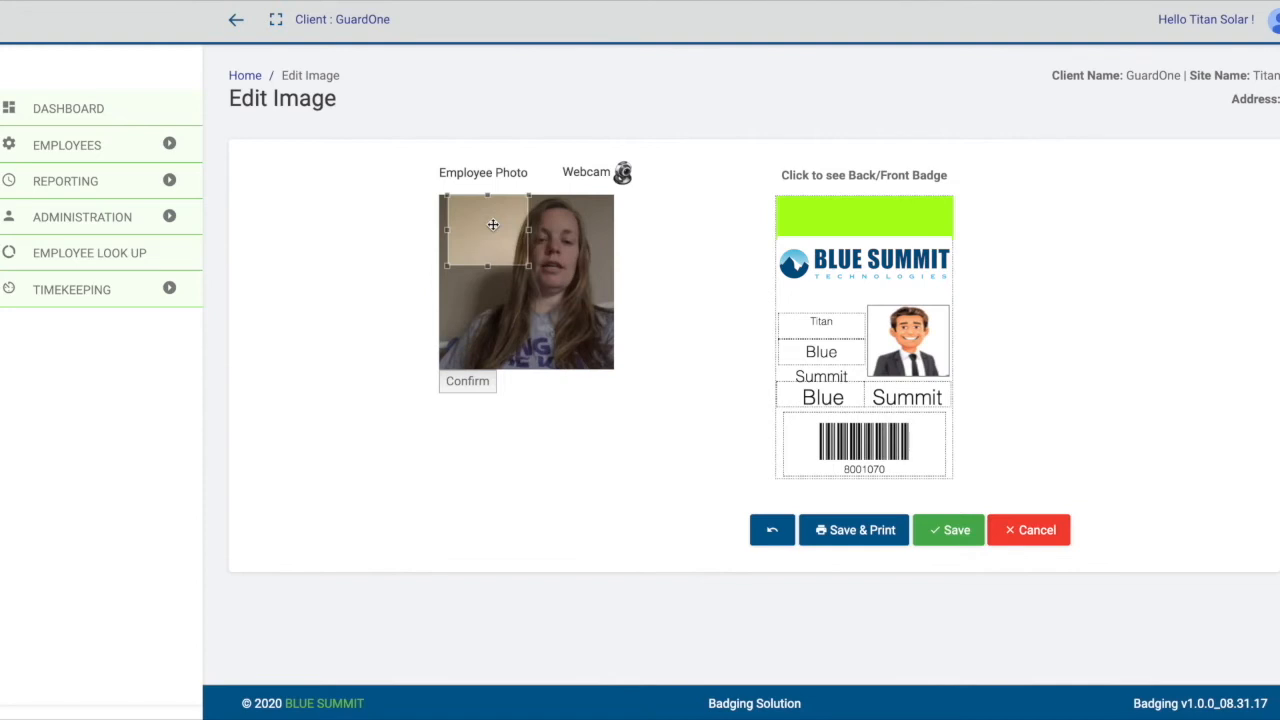
drag(493, 225, 502, 229)
drag(548, 270, 593, 336)
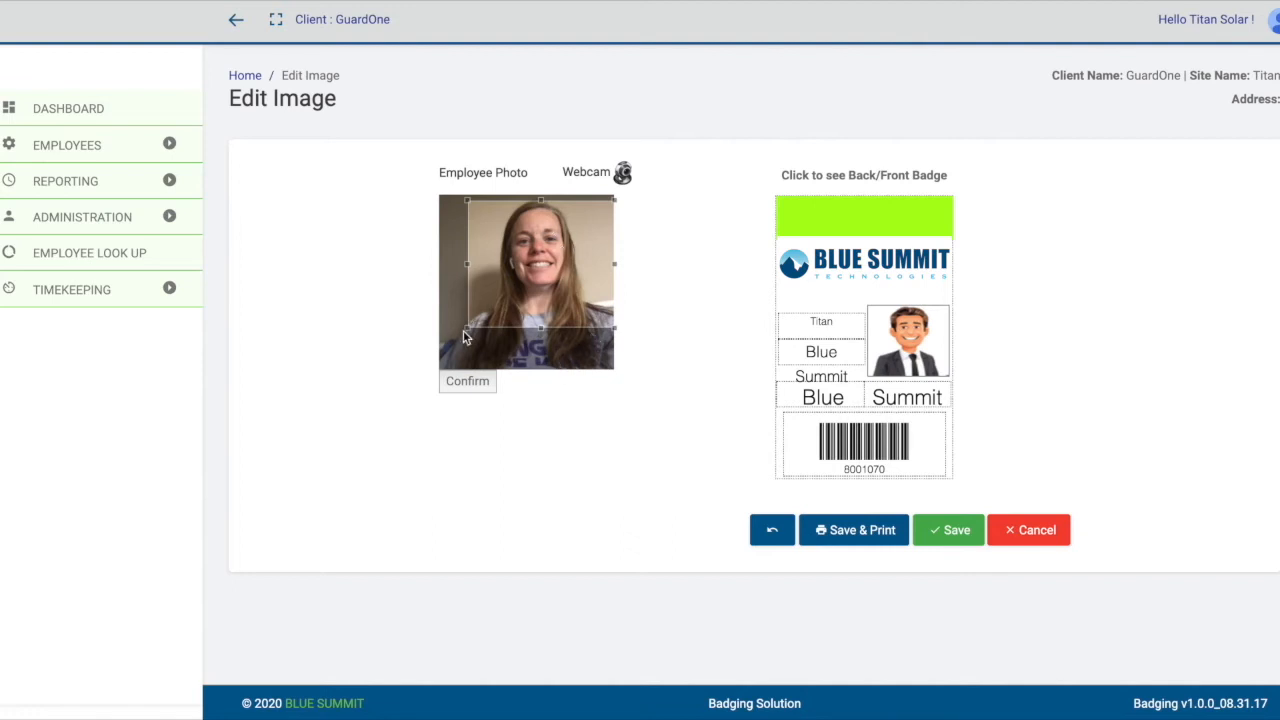
drag(463, 331, 503, 302)
click(467, 388)
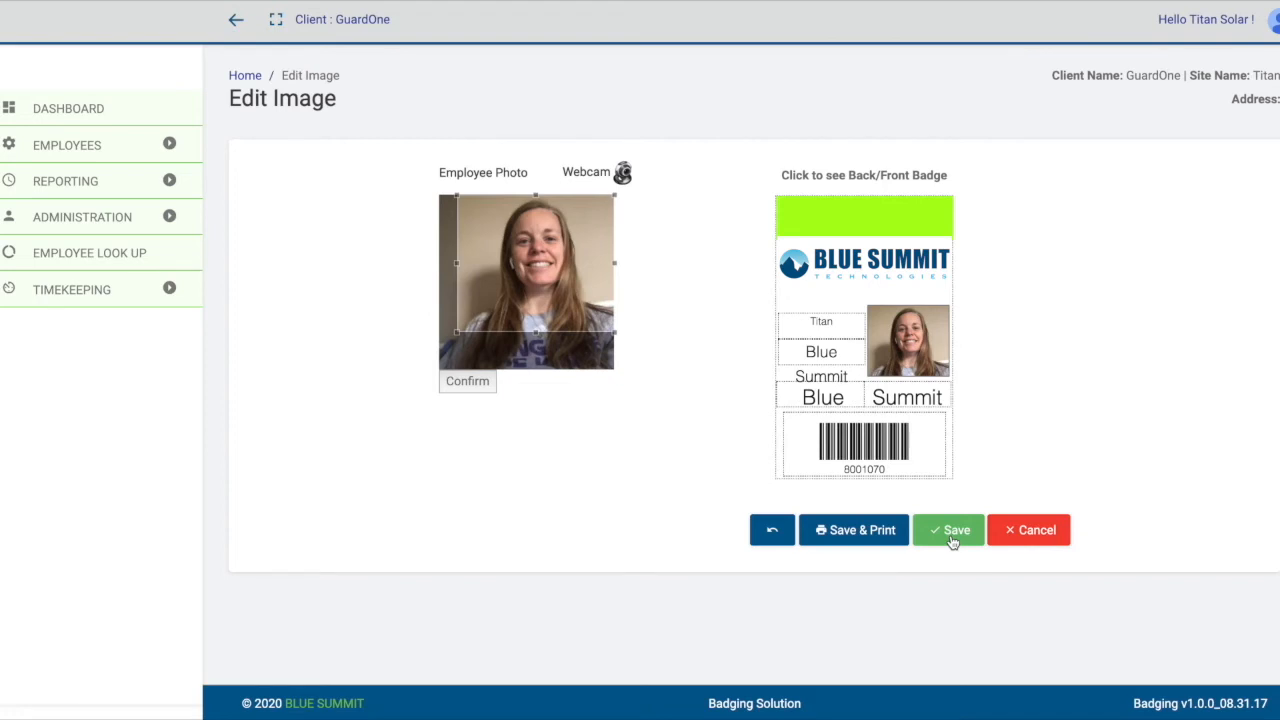
click(1057, 538)
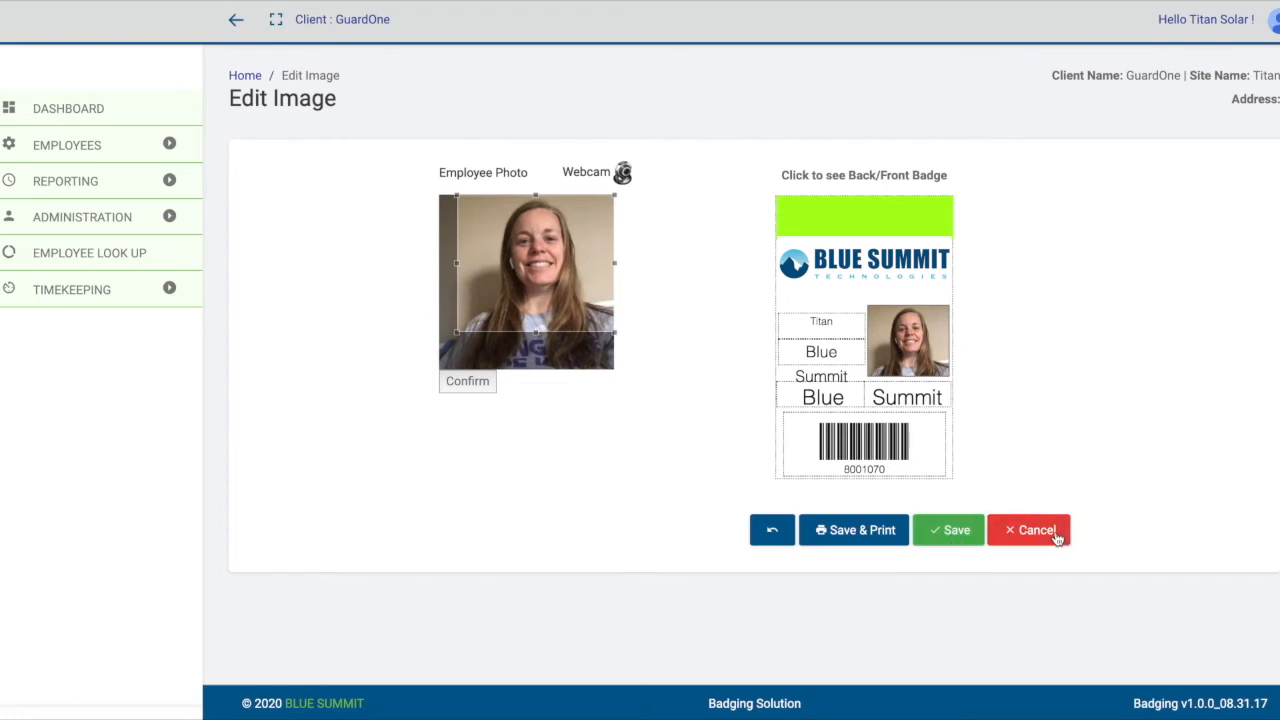
Open the Blue Summit employee record for editing from the list of existing employees.
click(114, 152)
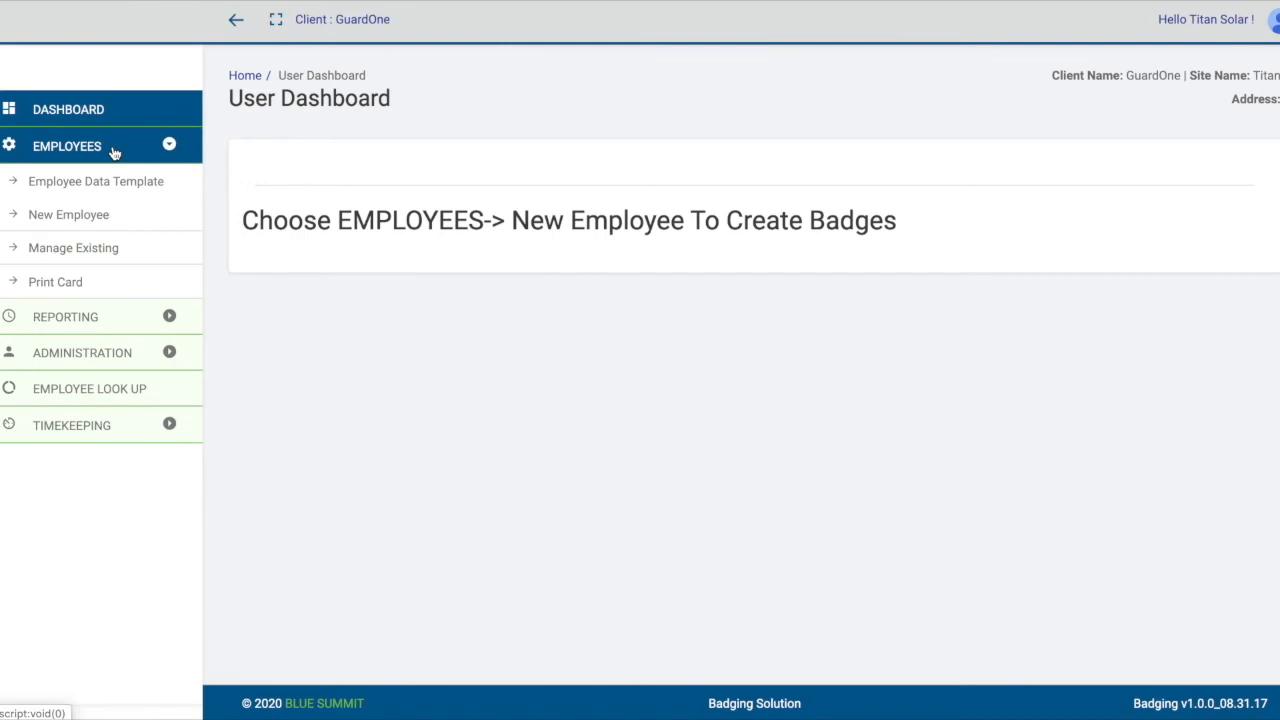
click(68, 255)
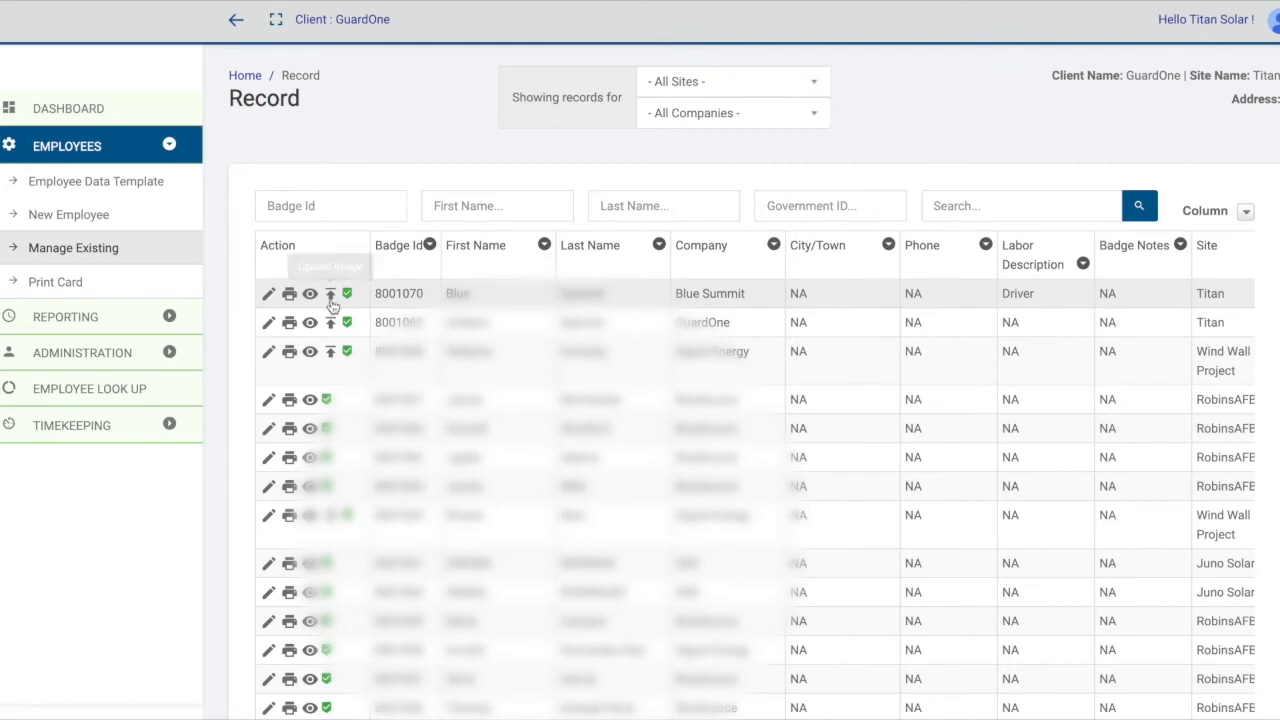
click(268, 294)
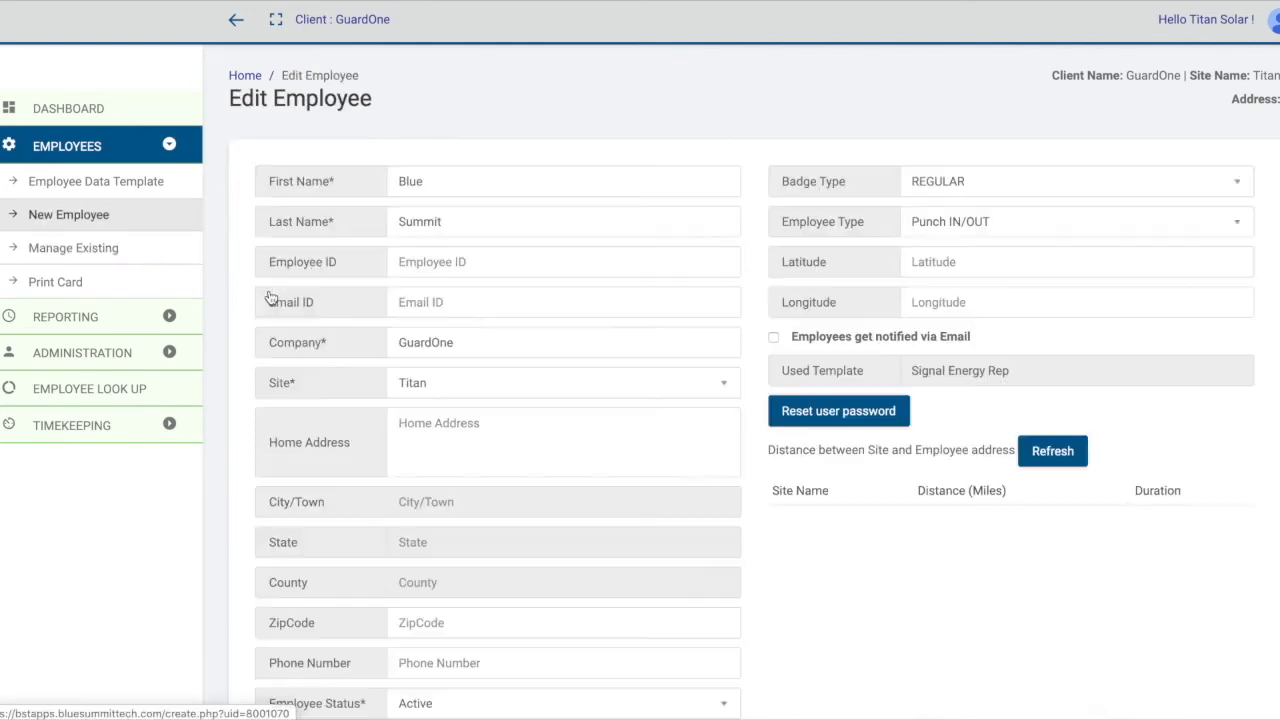
Change the employee's discipline to Operator.
scroll(510, 315, down, 2)
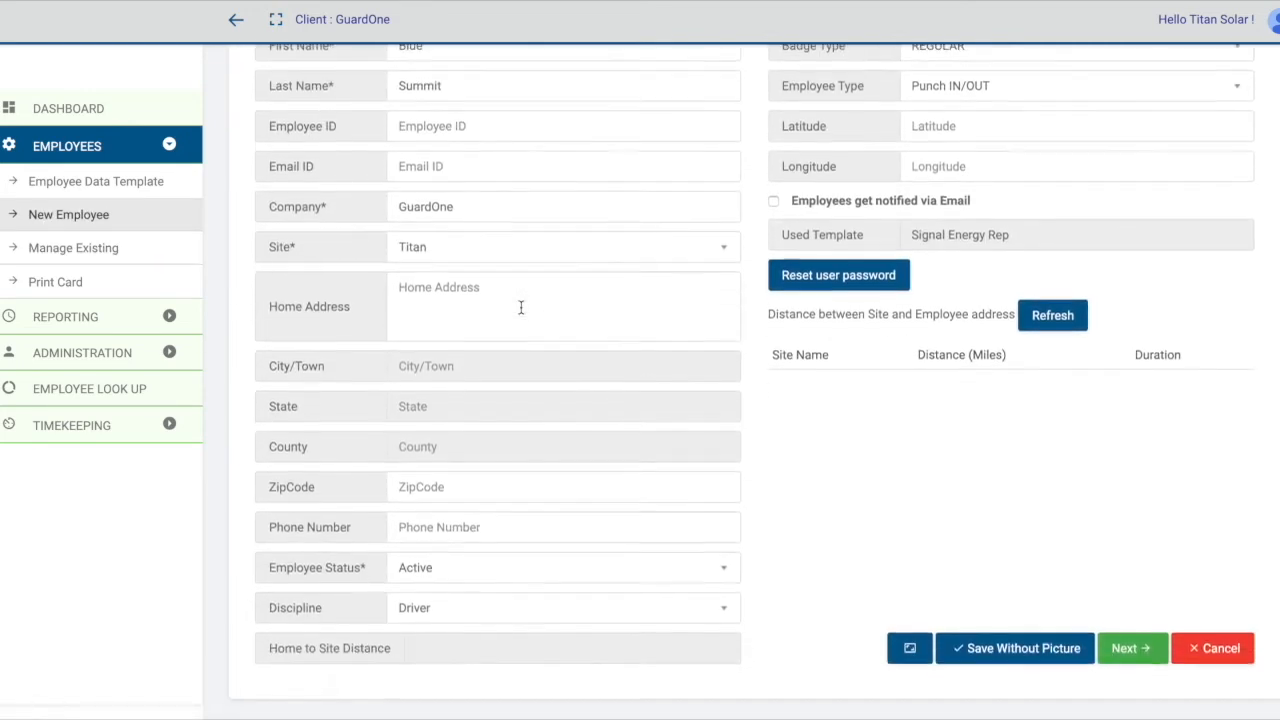
scroll(494, 206, up, 1)
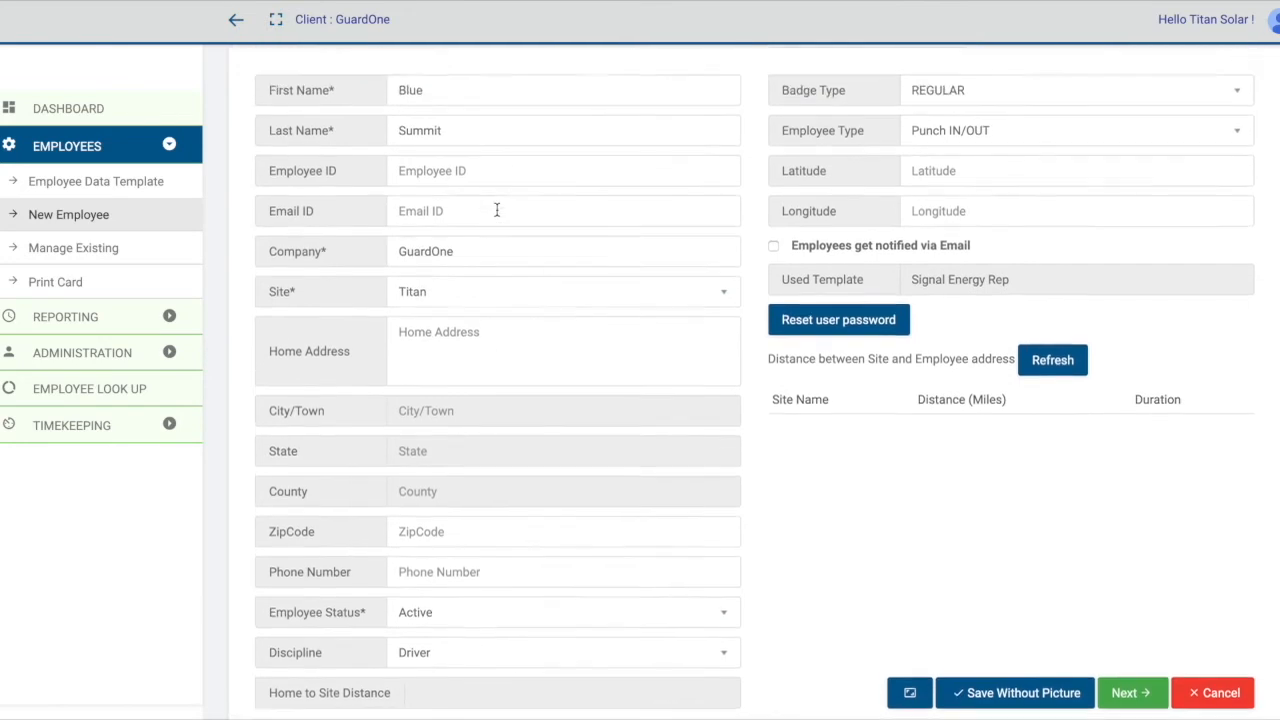
scroll(497, 206, down, 1)
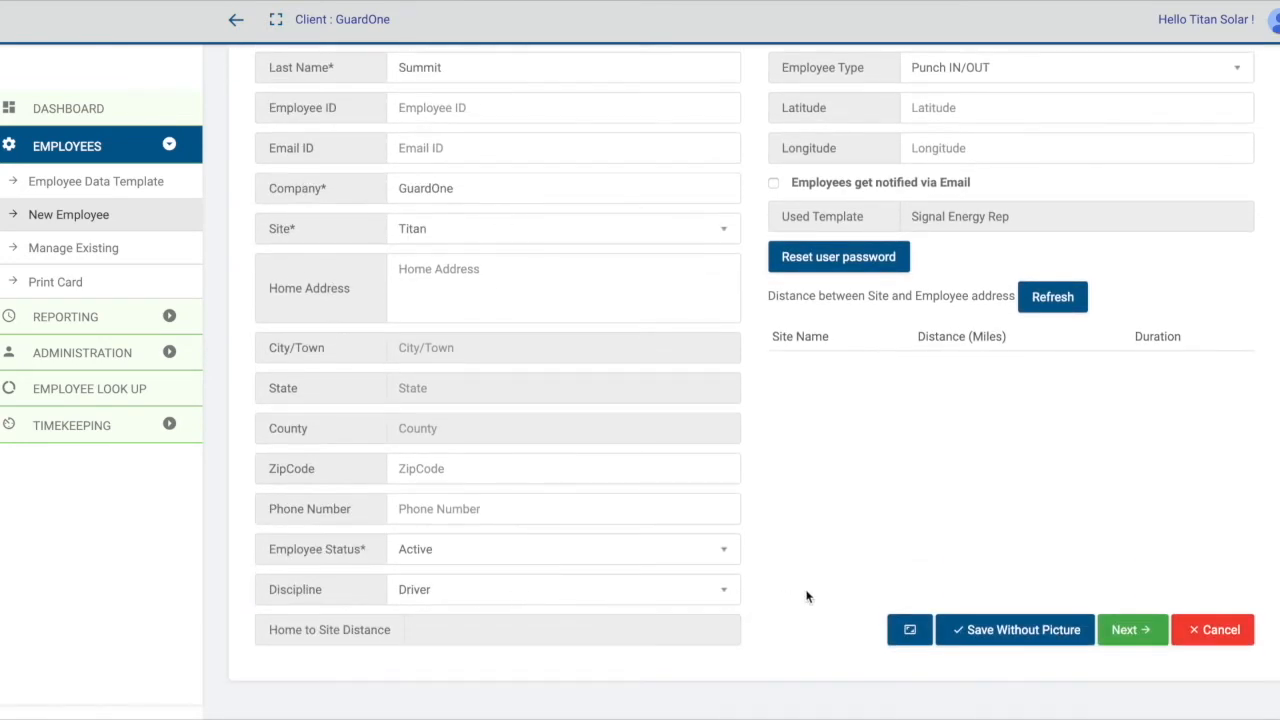
click(714, 589)
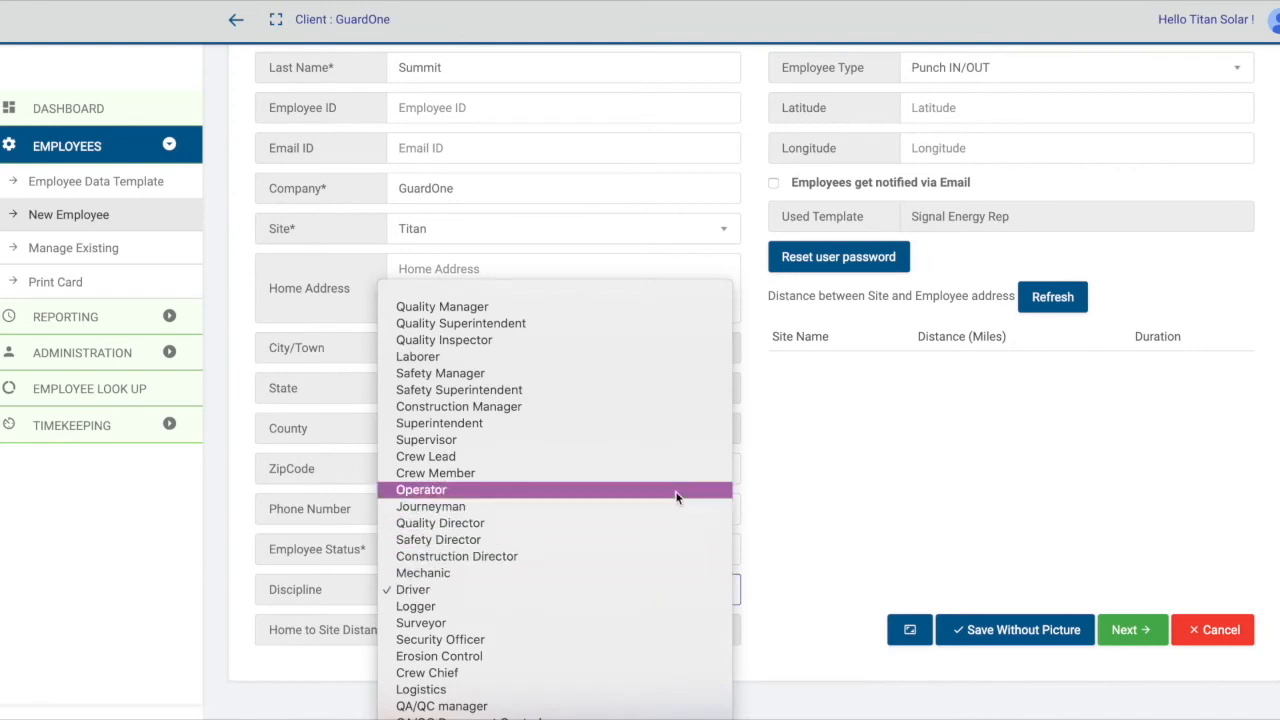
click(676, 497)
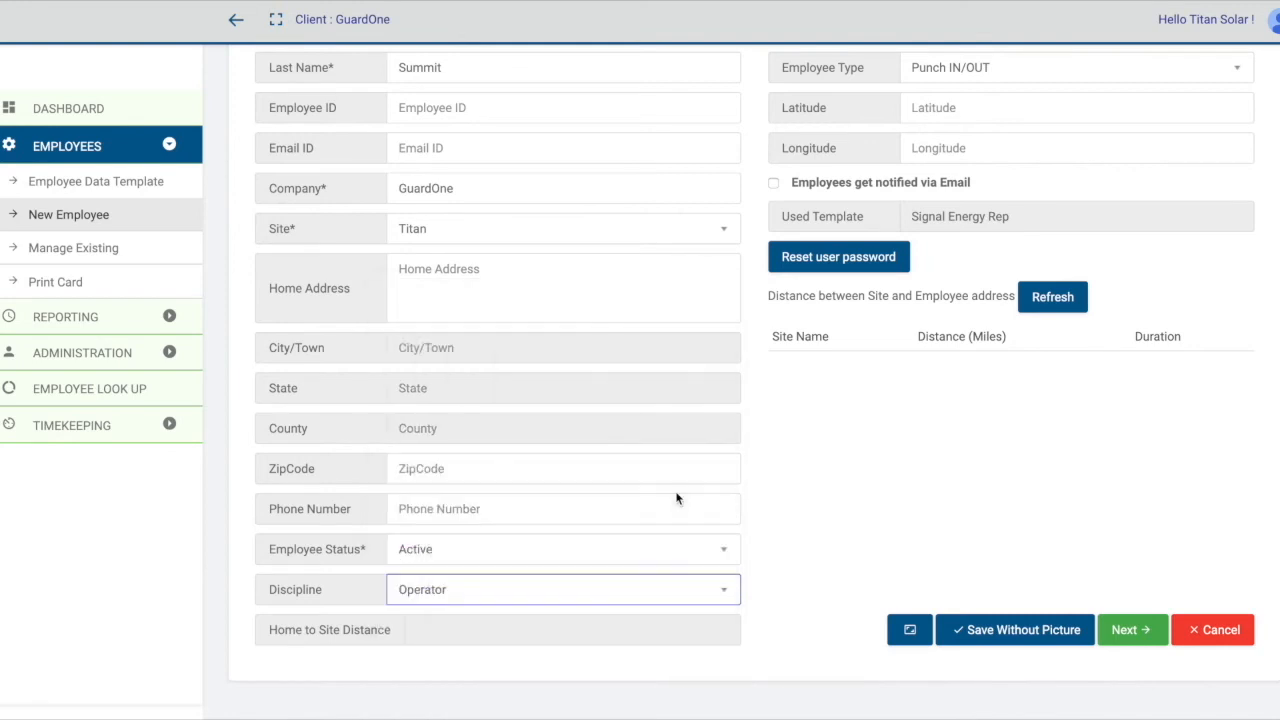
Set the employee status to Inactive and save the record without a picture.
click(630, 550)
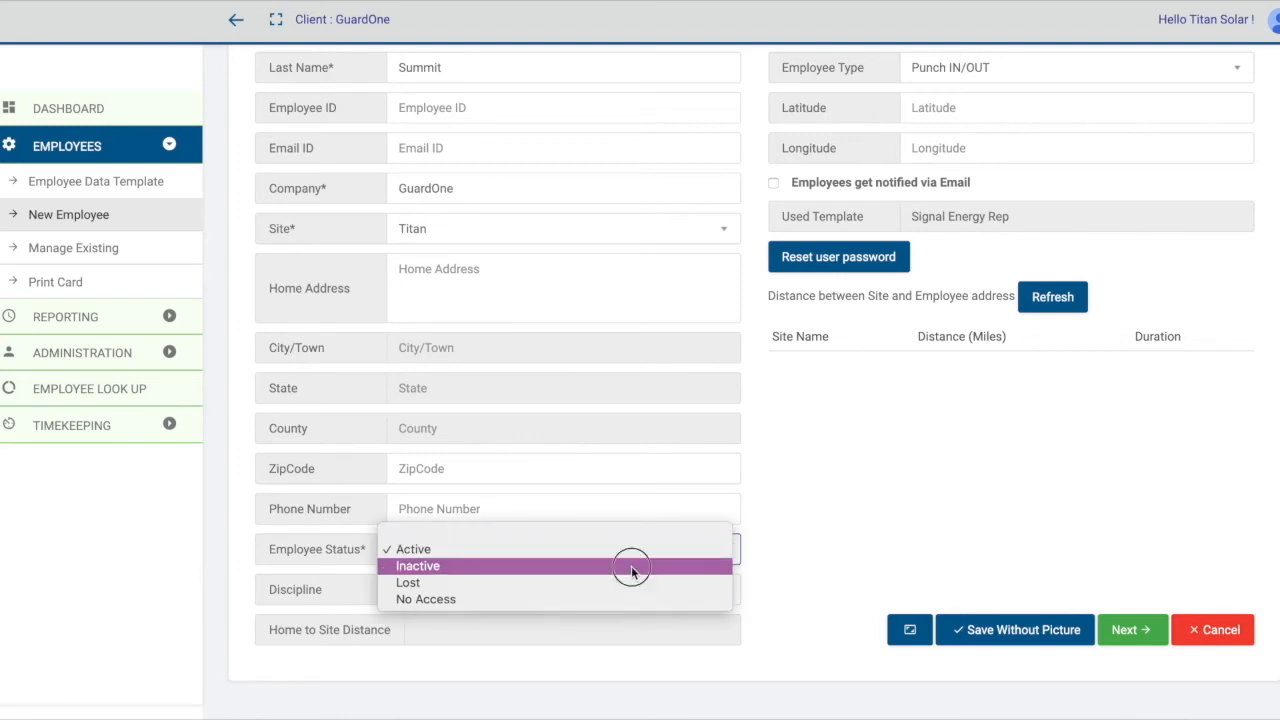
click(631, 566)
scroll(819, 508, up, 1)
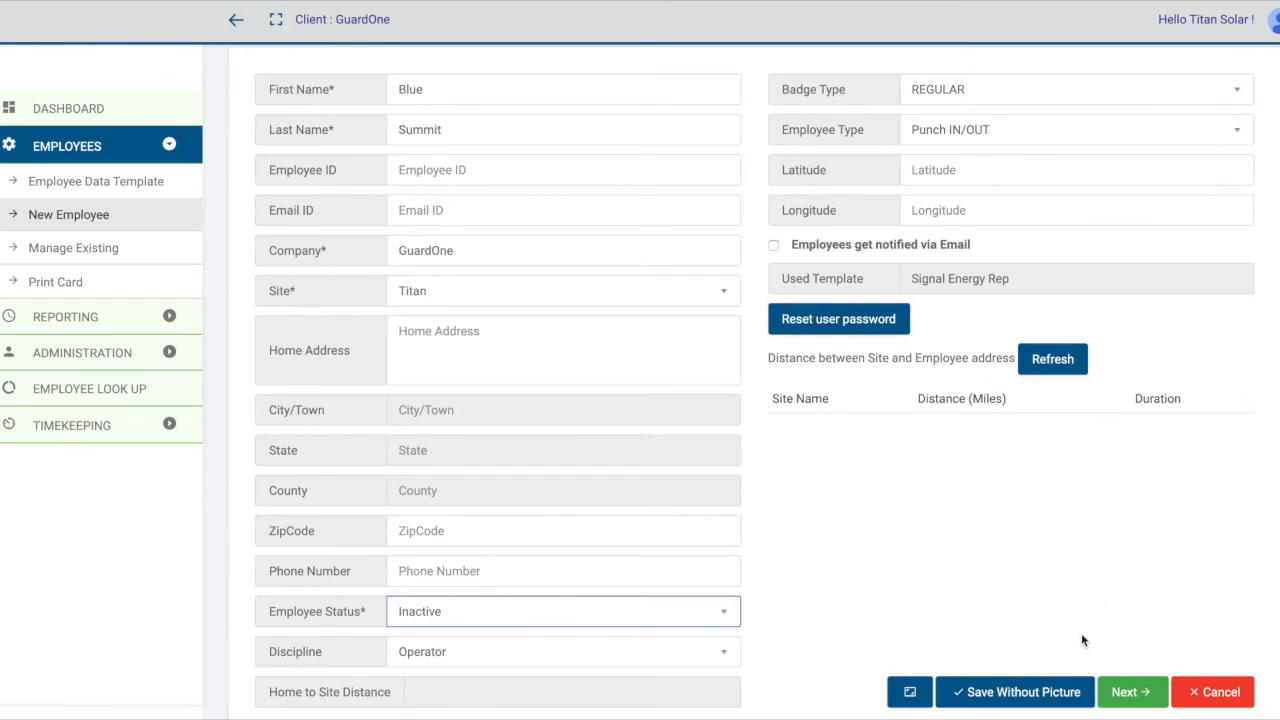
click(1015, 700)
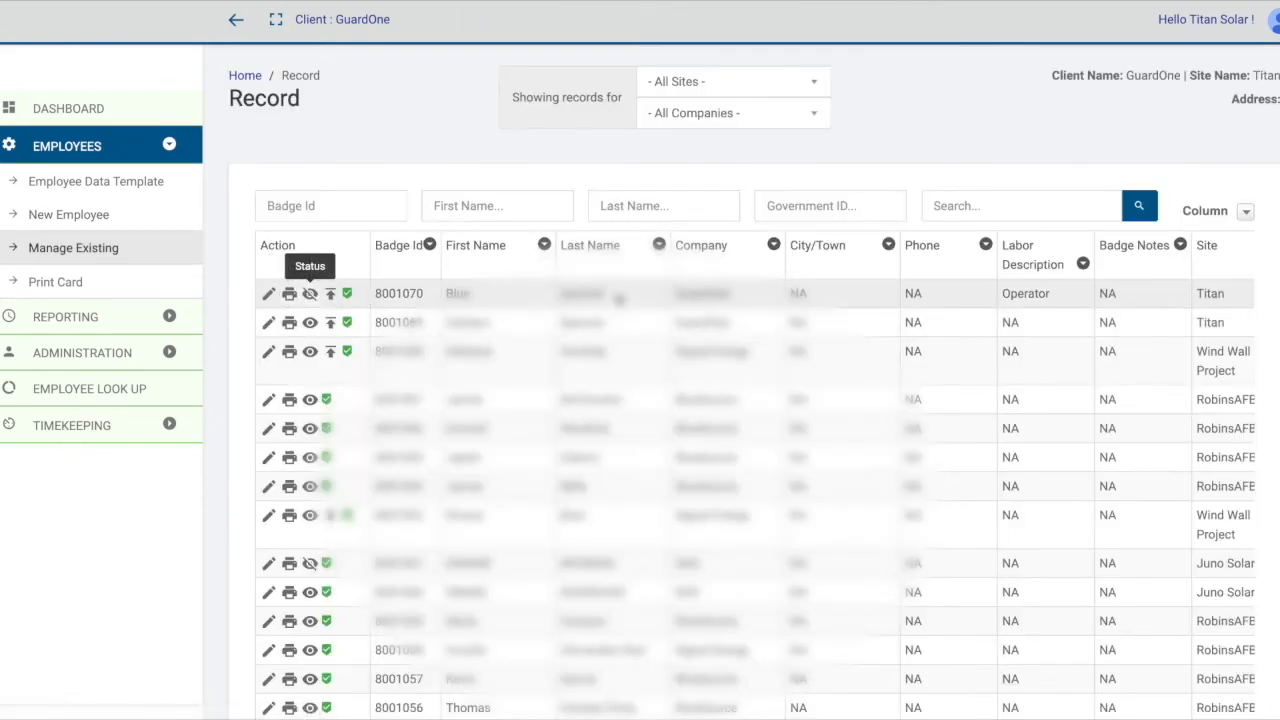
Toggle the Blue Summit employee's status directly in the records list and open that record's image upload.
click(310, 295)
click(311, 298)
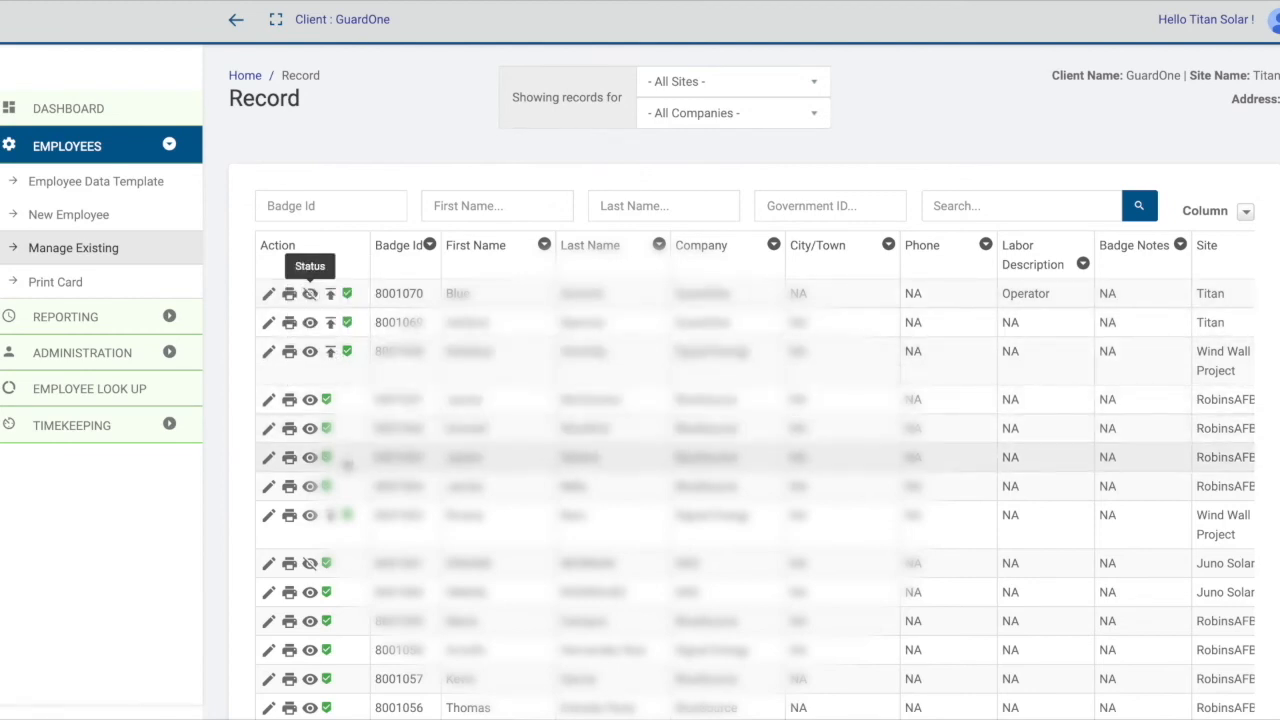
click(331, 295)
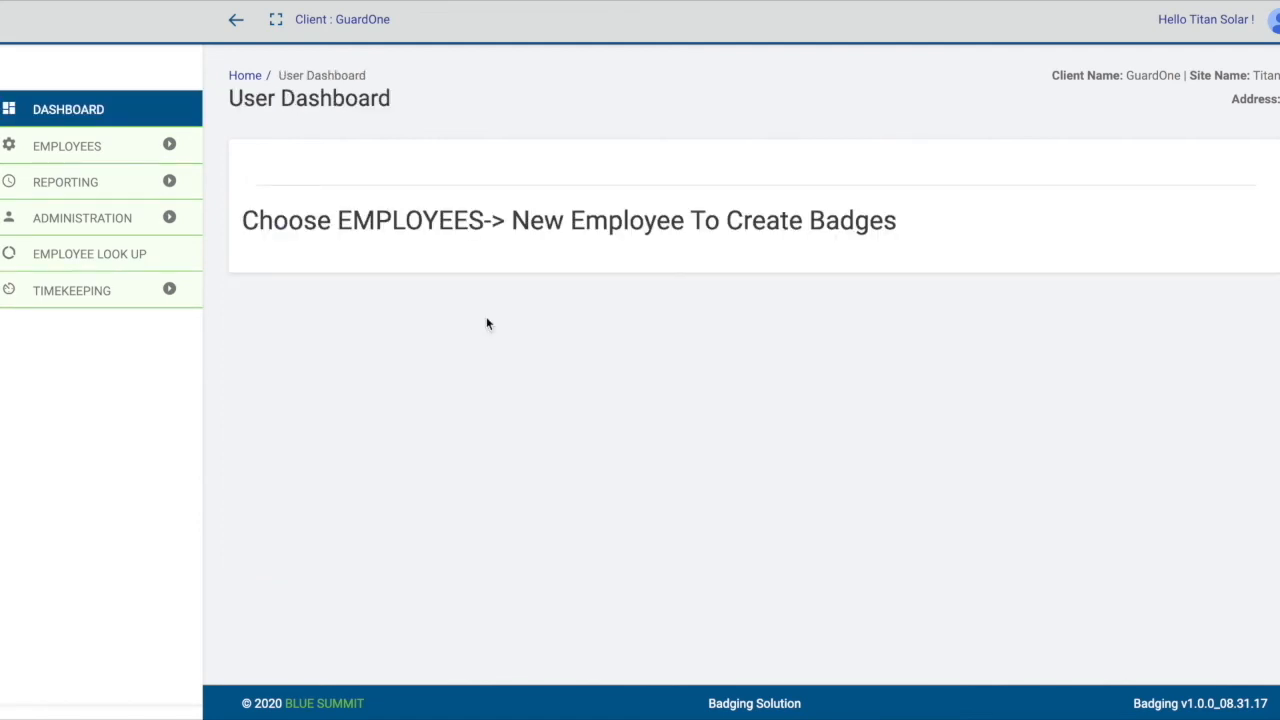
Open the Signal Energy Rep single-sided badge template and examine its form fields, types and required settings.
click(124, 152)
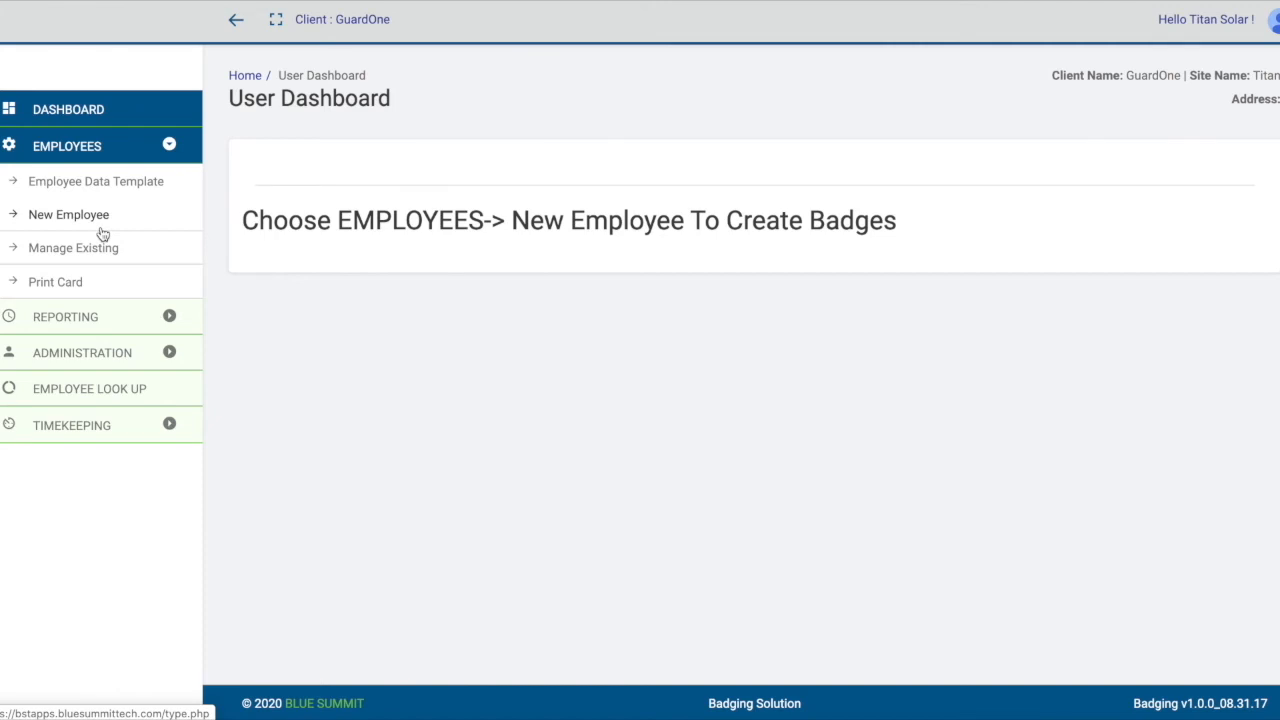
click(65, 188)
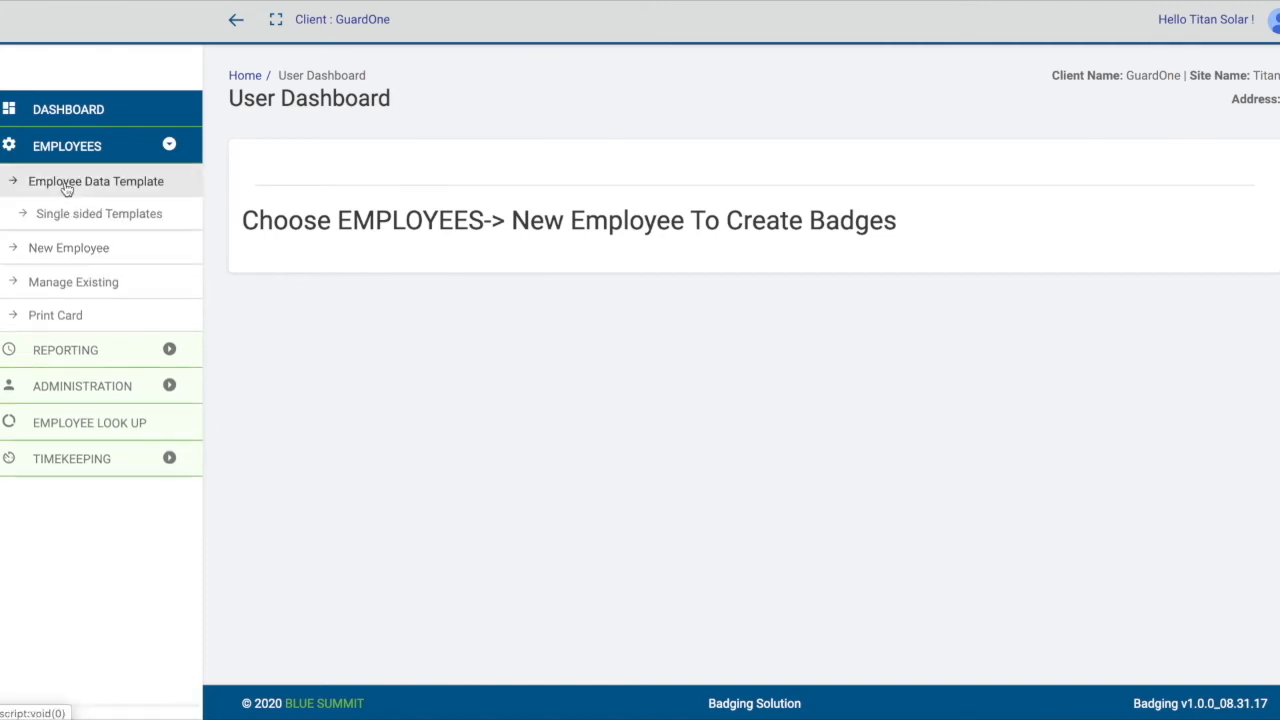
click(78, 218)
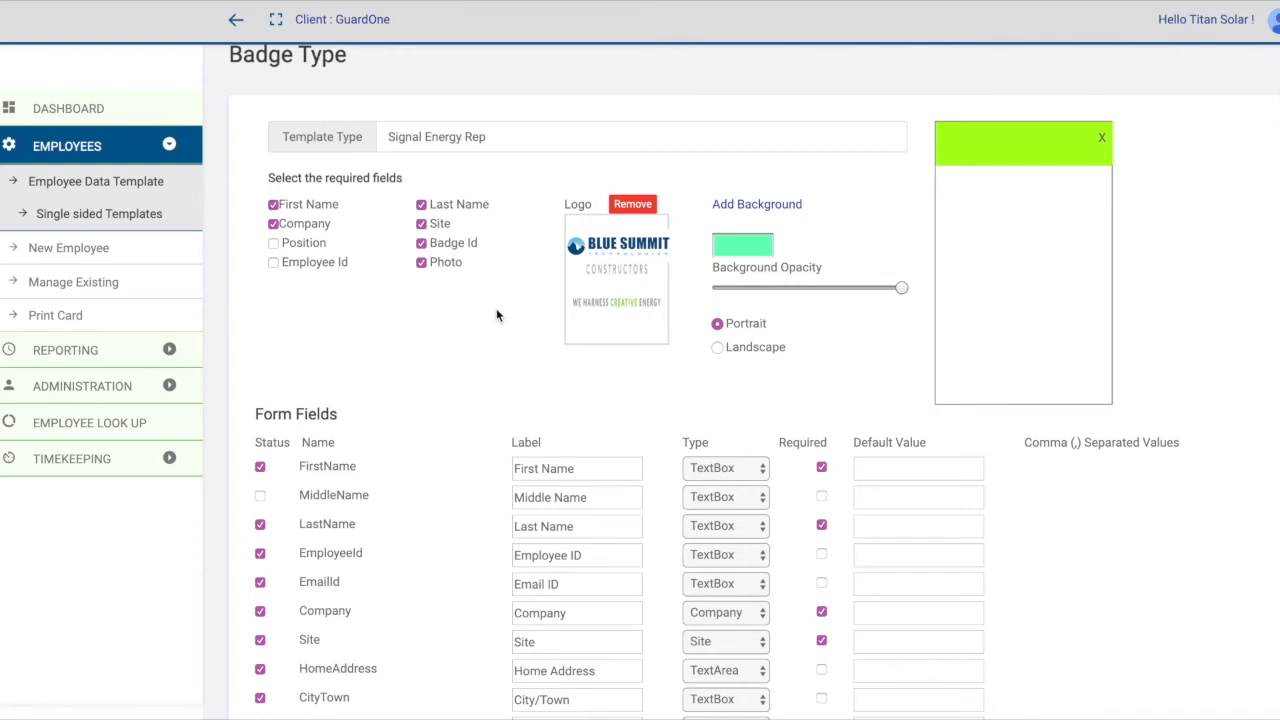
scroll(496, 316, down, 3)
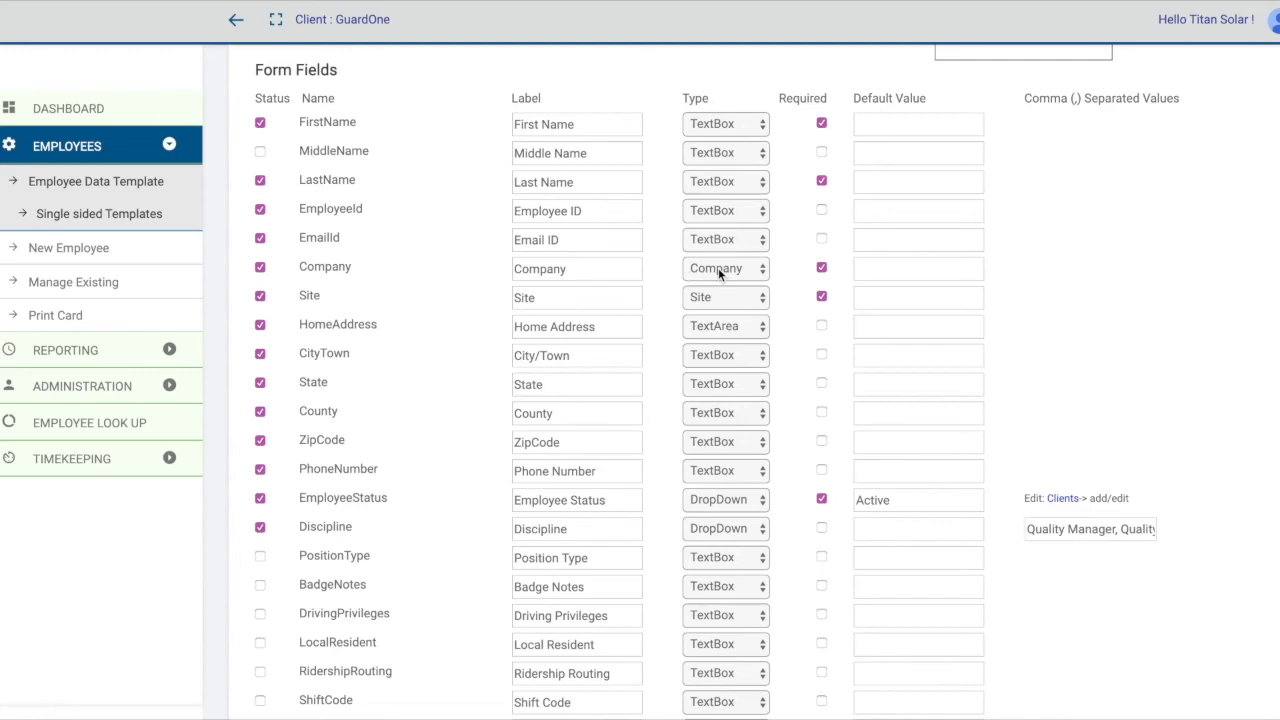
scroll(718, 268, down, 1)
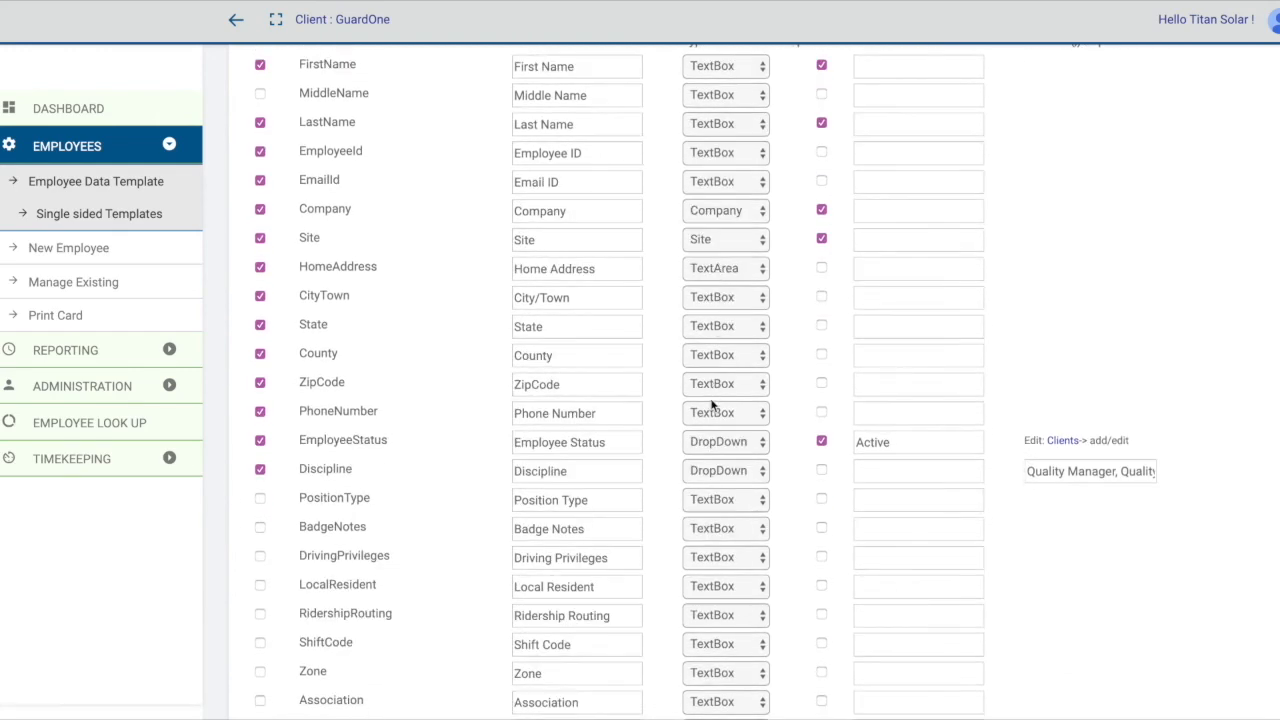
scroll(866, 391, up, 1)
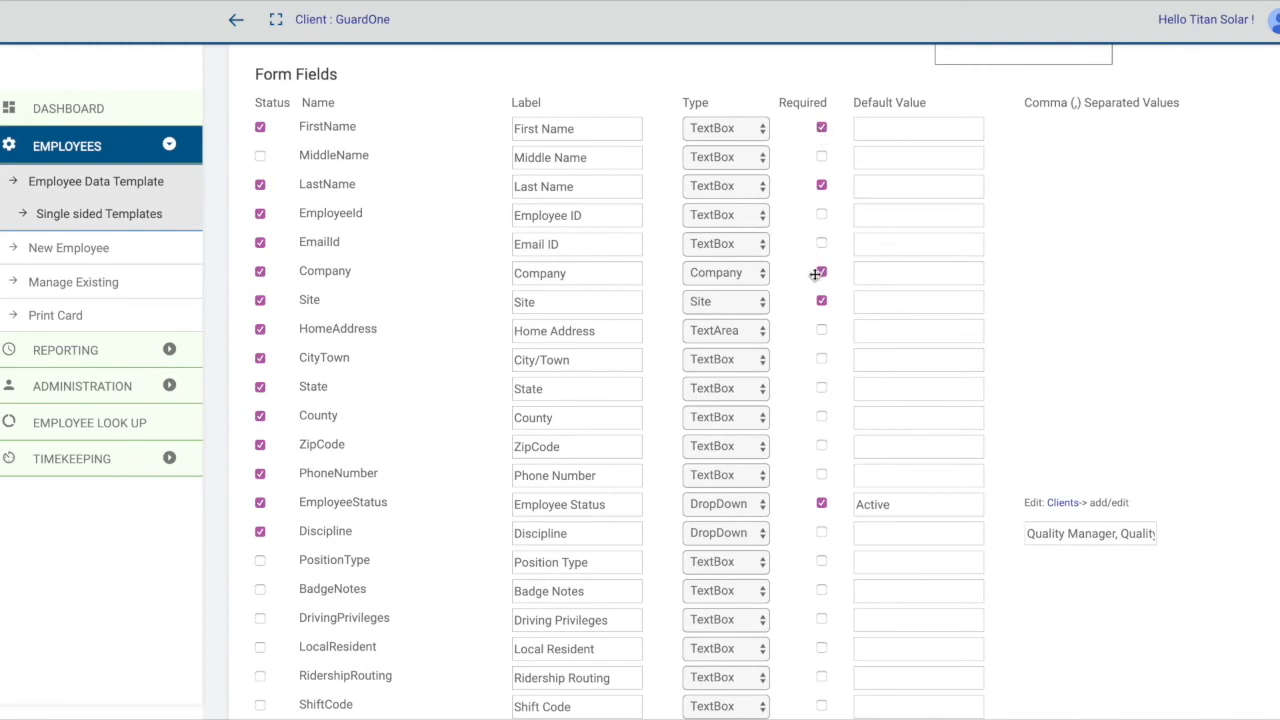
Mark the ZipCode form field as required in the template and clear that requirement again.
click(821, 446)
scroll(821, 448, down, 5)
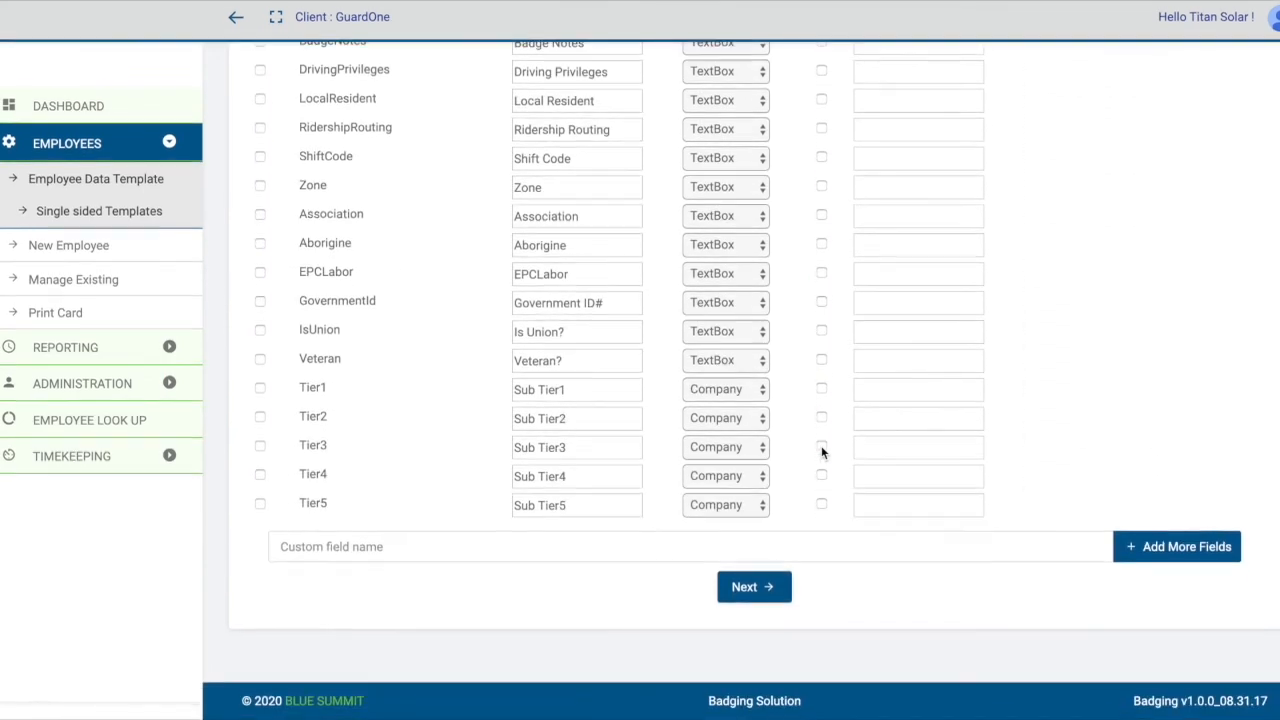
scroll(860, 522, up, 5)
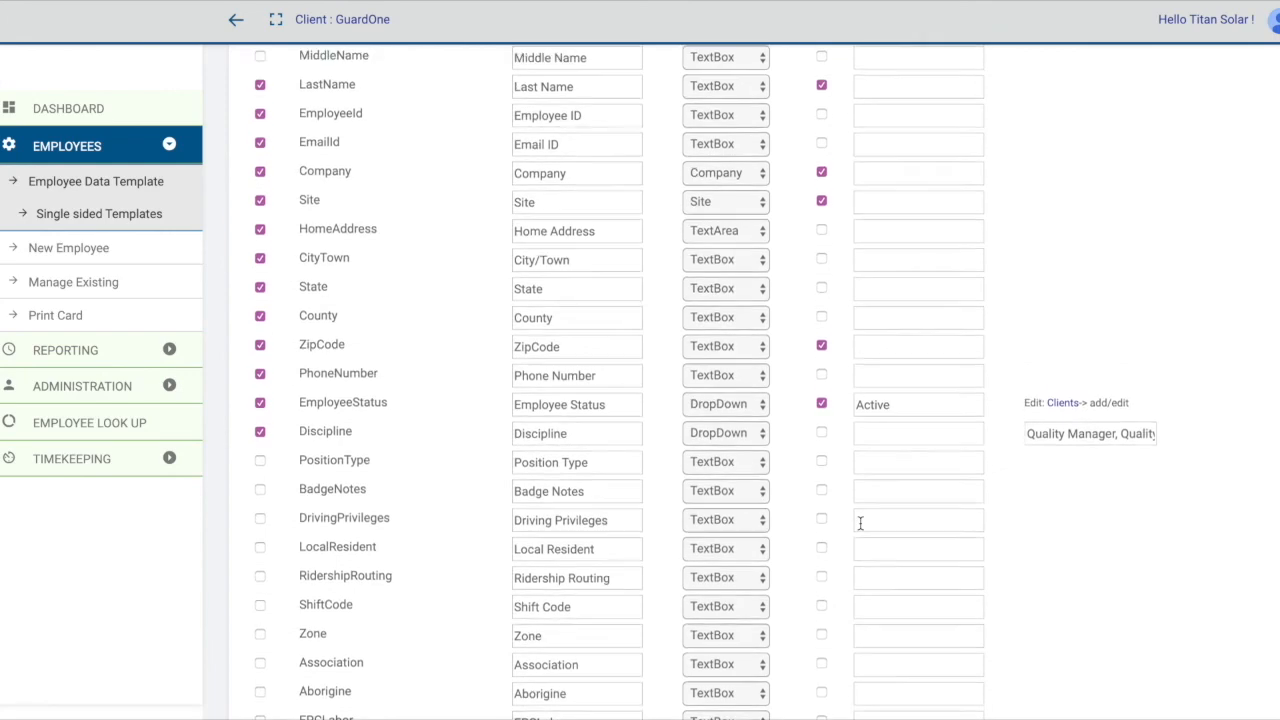
click(821, 368)
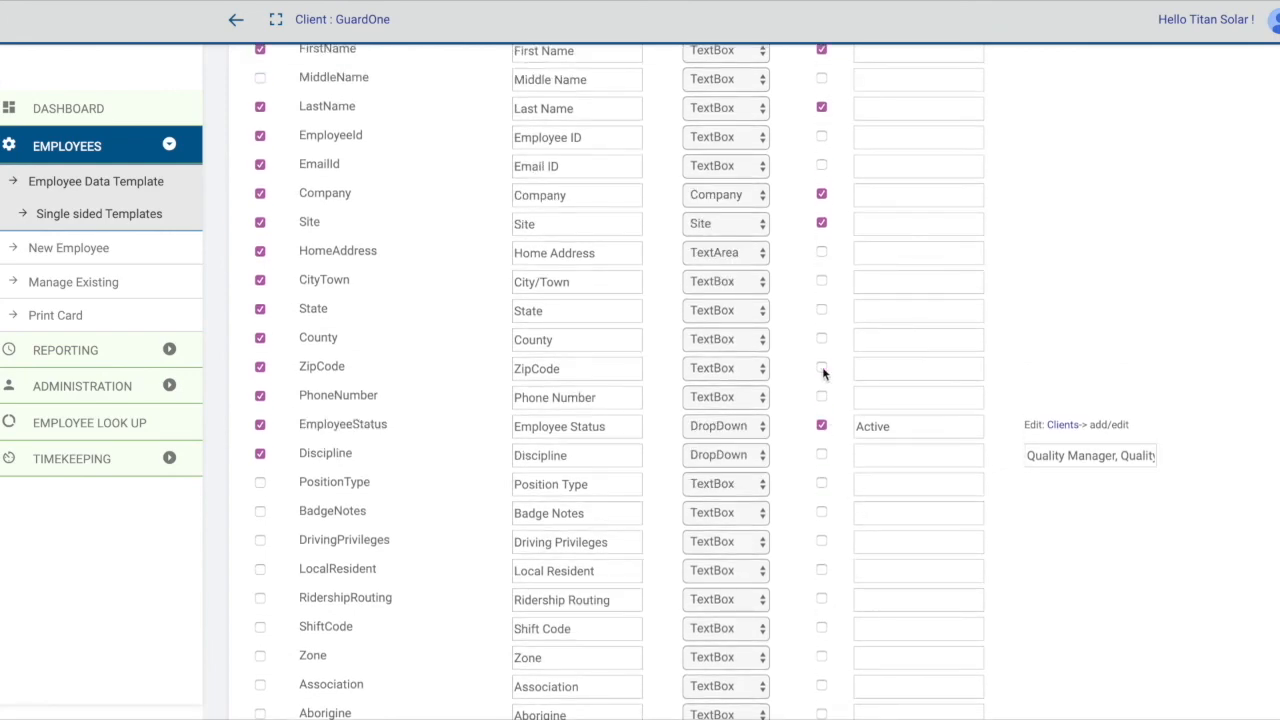
Examine the default values of the template's form fields, including those for Site and EmployeeStatus.
scroll(925, 371, up, 1)
scroll(925, 371, up, 1)
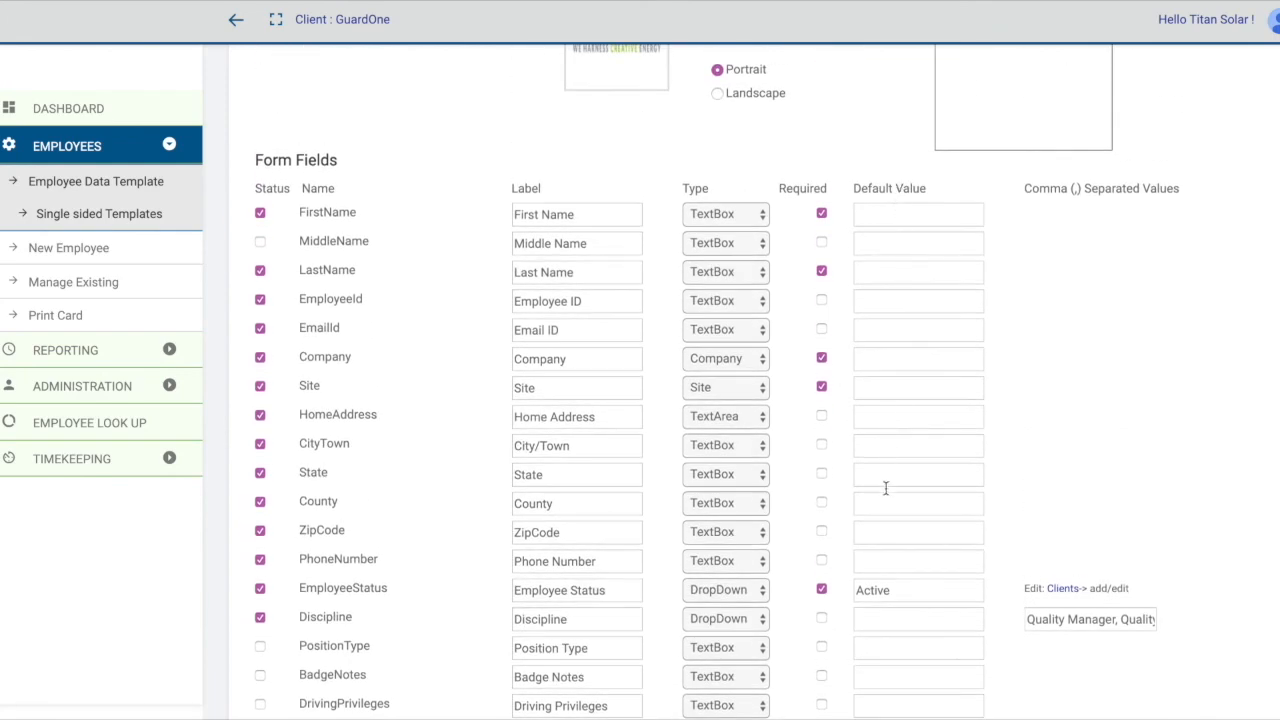
scroll(878, 521, down, 1)
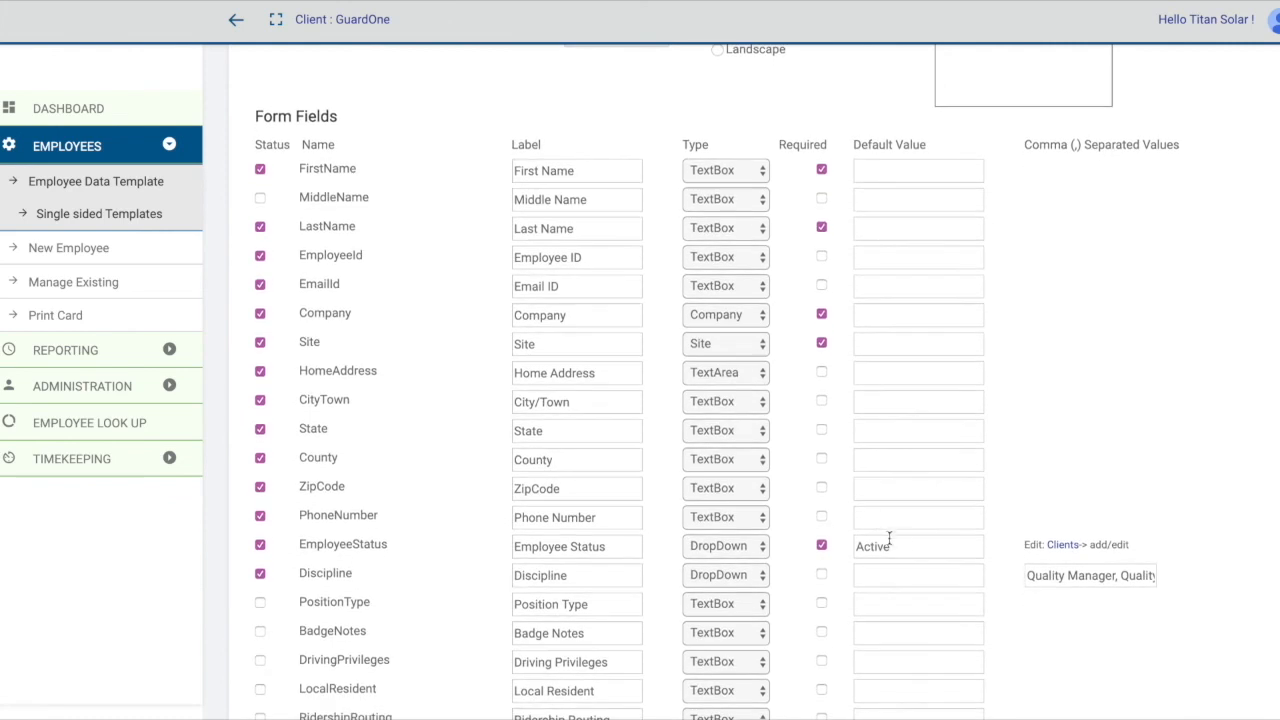
click(924, 546)
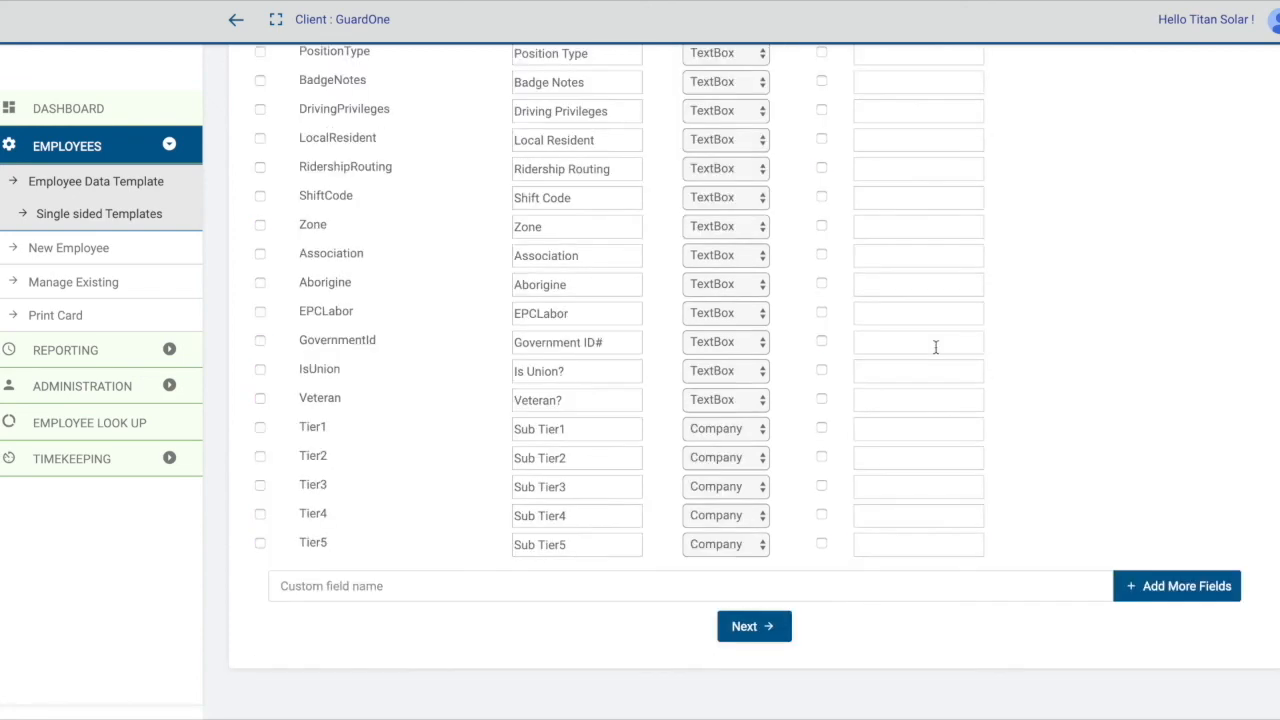
scroll(935, 347, up, 7)
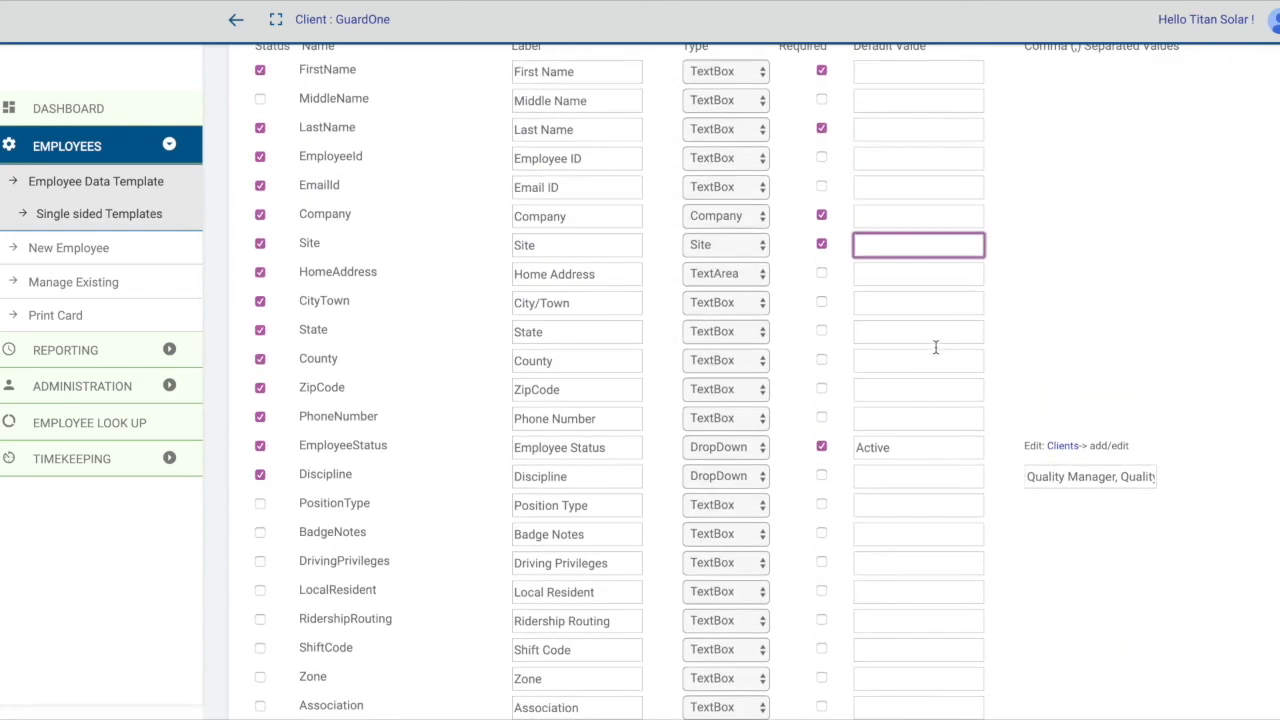
scroll(935, 347, down, 7)
scroll(935, 347, up, 3)
Continue from the form fields to the badge layout and save the badge template.
scroll(935, 347, down, 3)
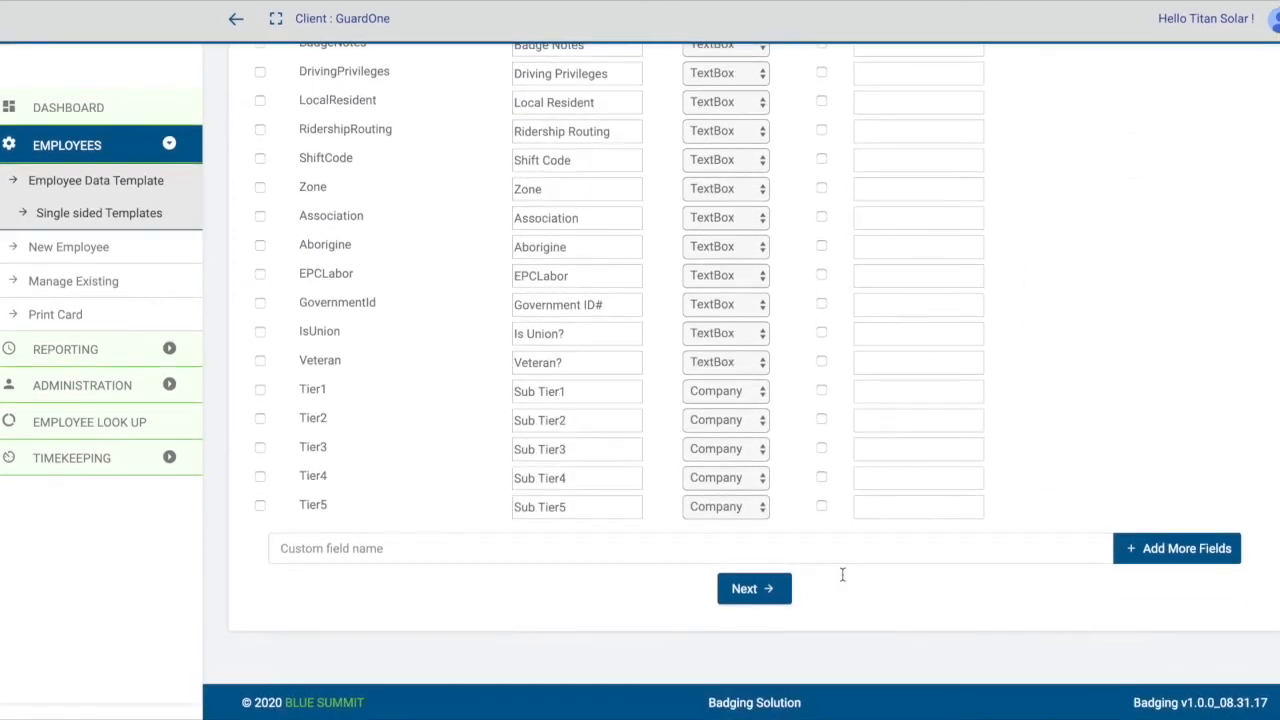
click(755, 590)
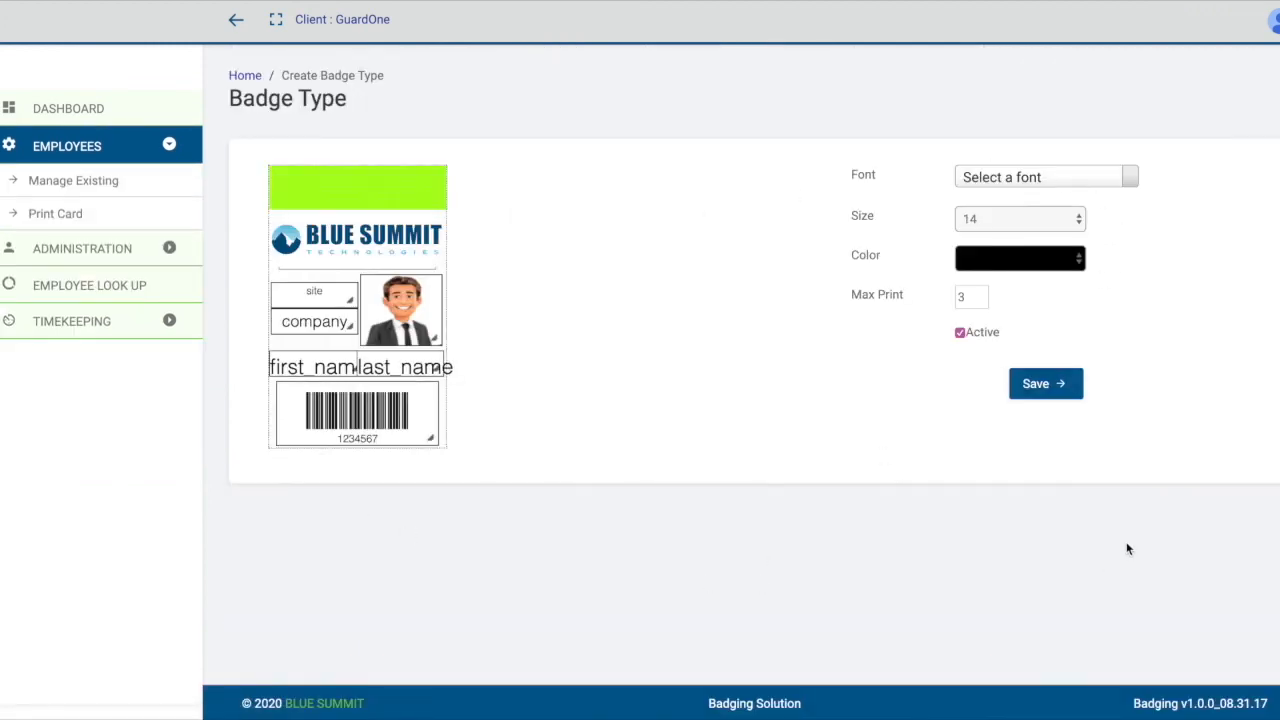
click(1050, 390)
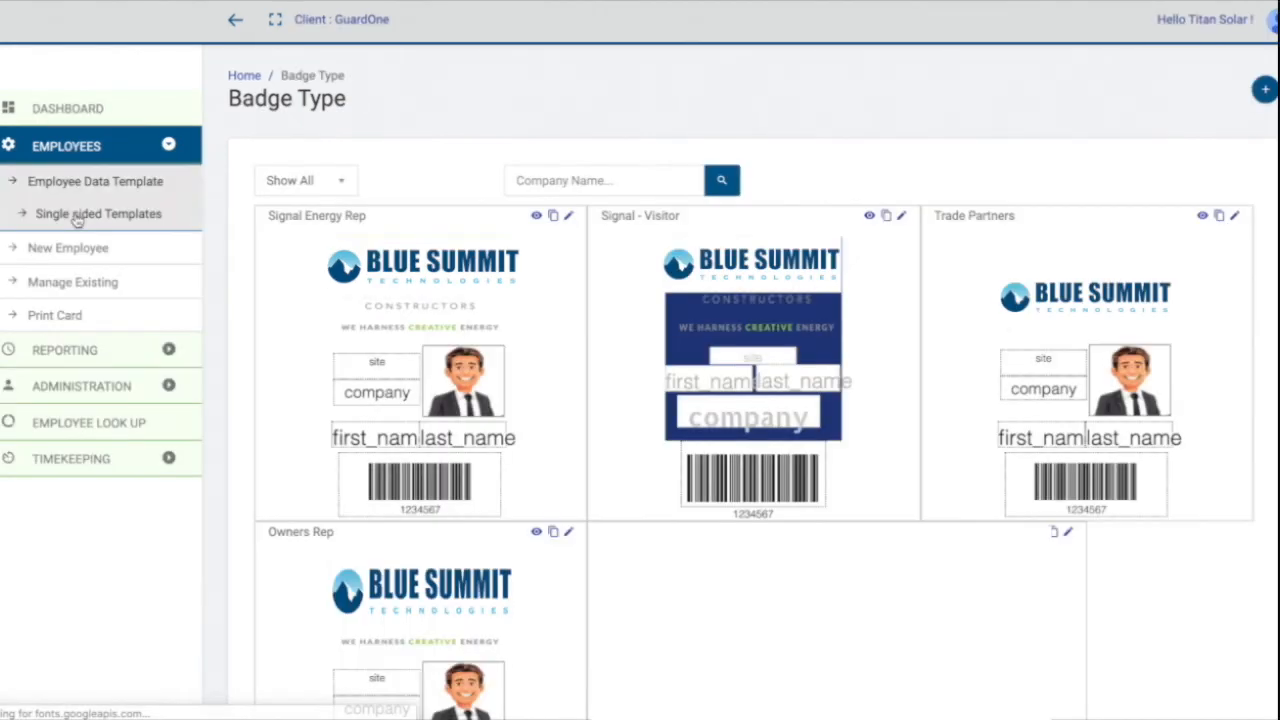